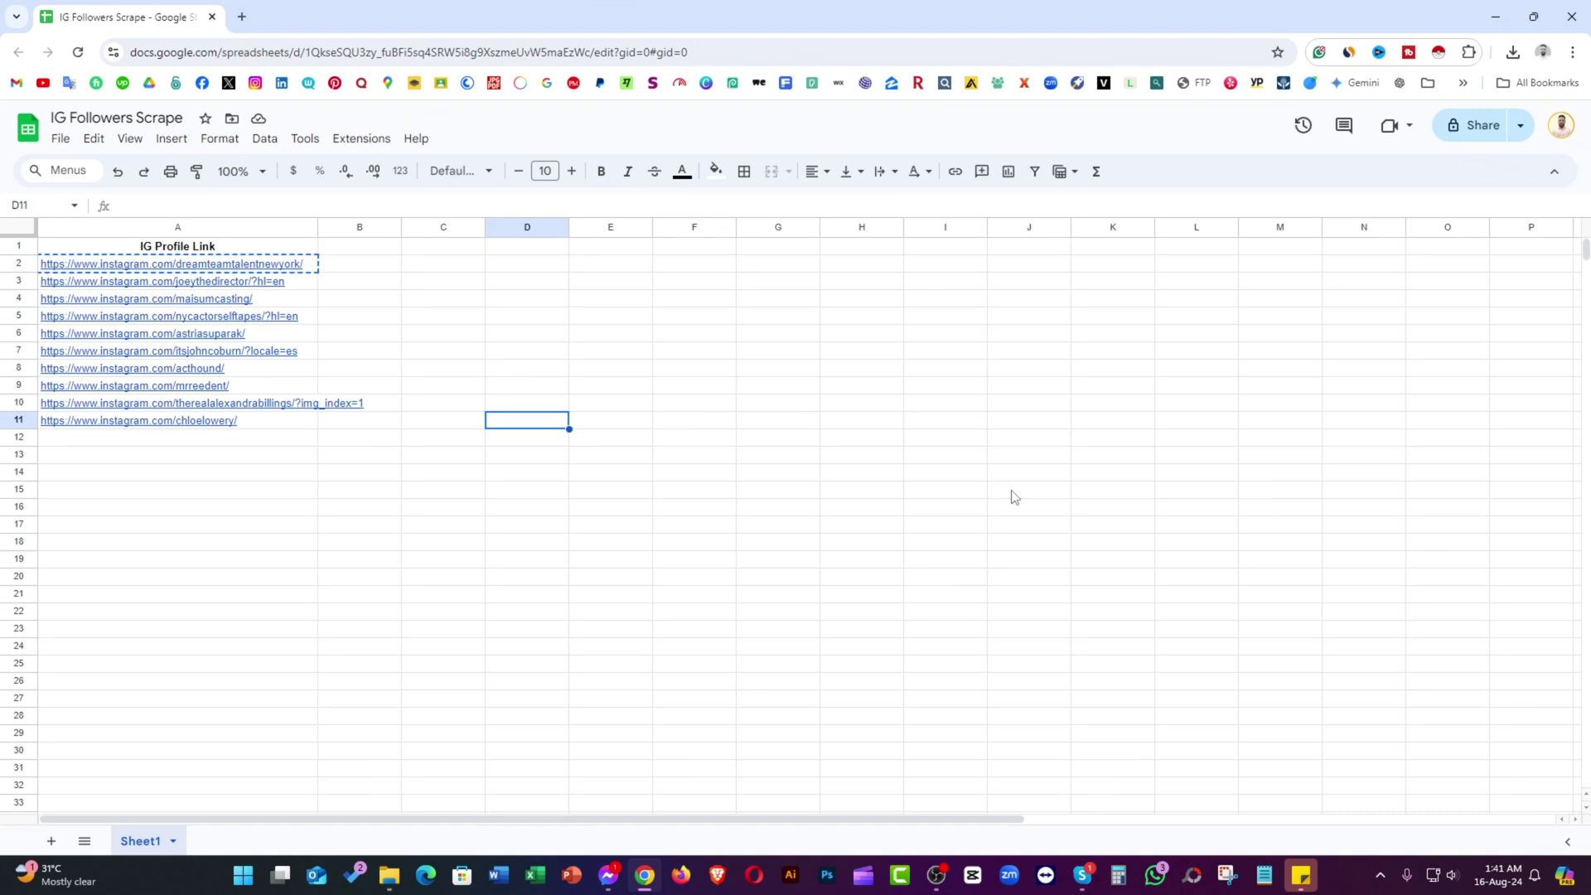
Select and then deselect the ten profile links in column A of the sheet.
{"action": "left_click", "coordinate": [422, 514]}
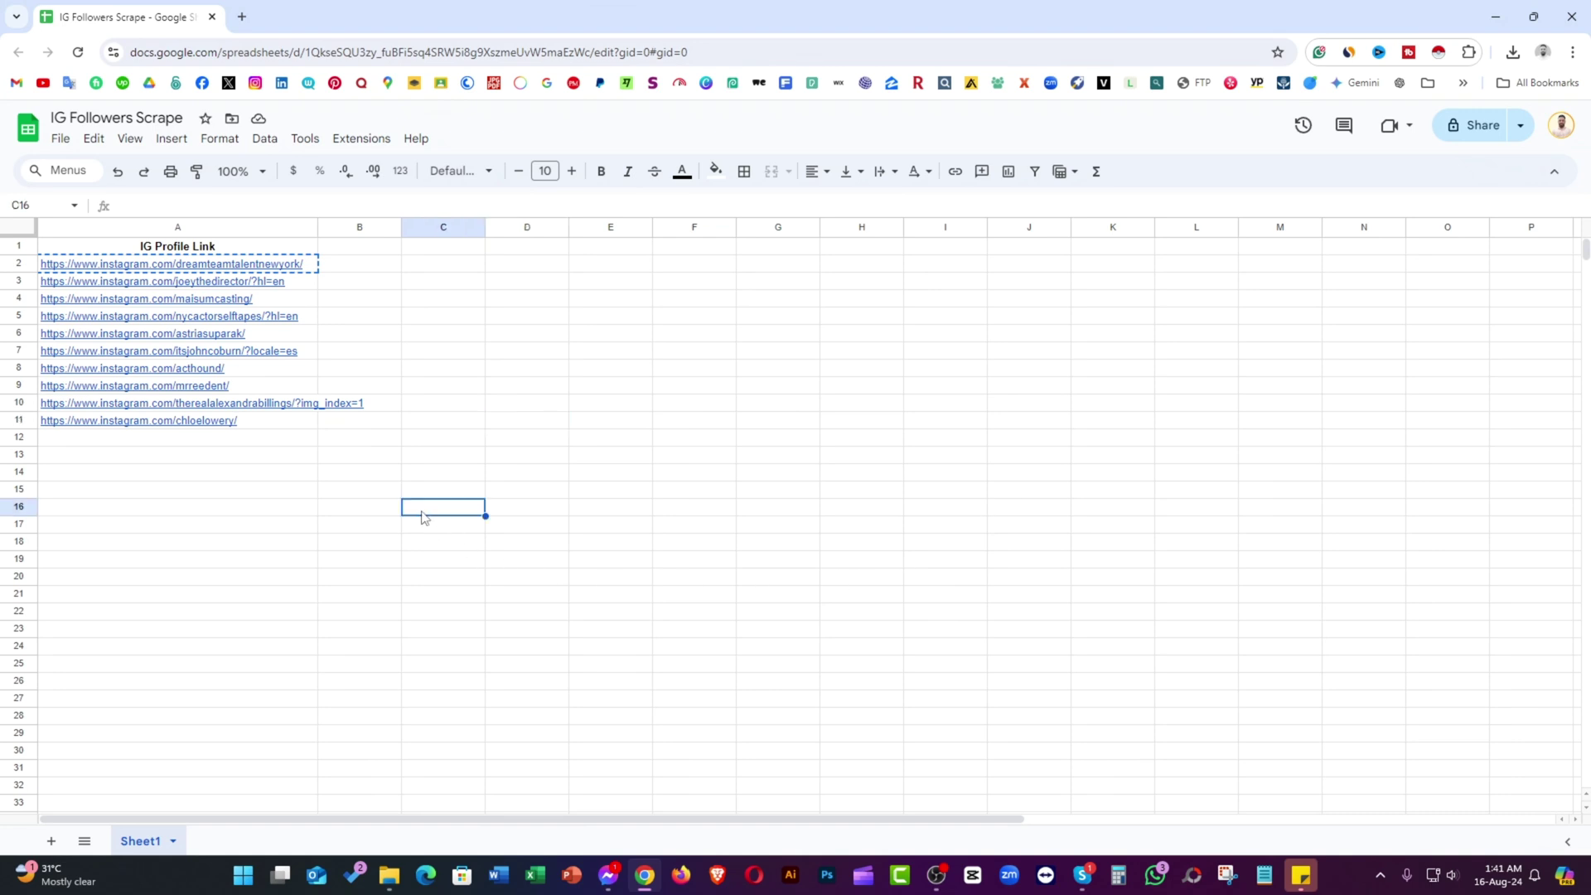
{"action": "left_click", "coordinate": [255, 475]}
{"action": "left_click", "coordinate": [270, 420]}
{"action": "left_click_drag", "start_coordinate": [271, 420], "coordinate": [276, 268]}
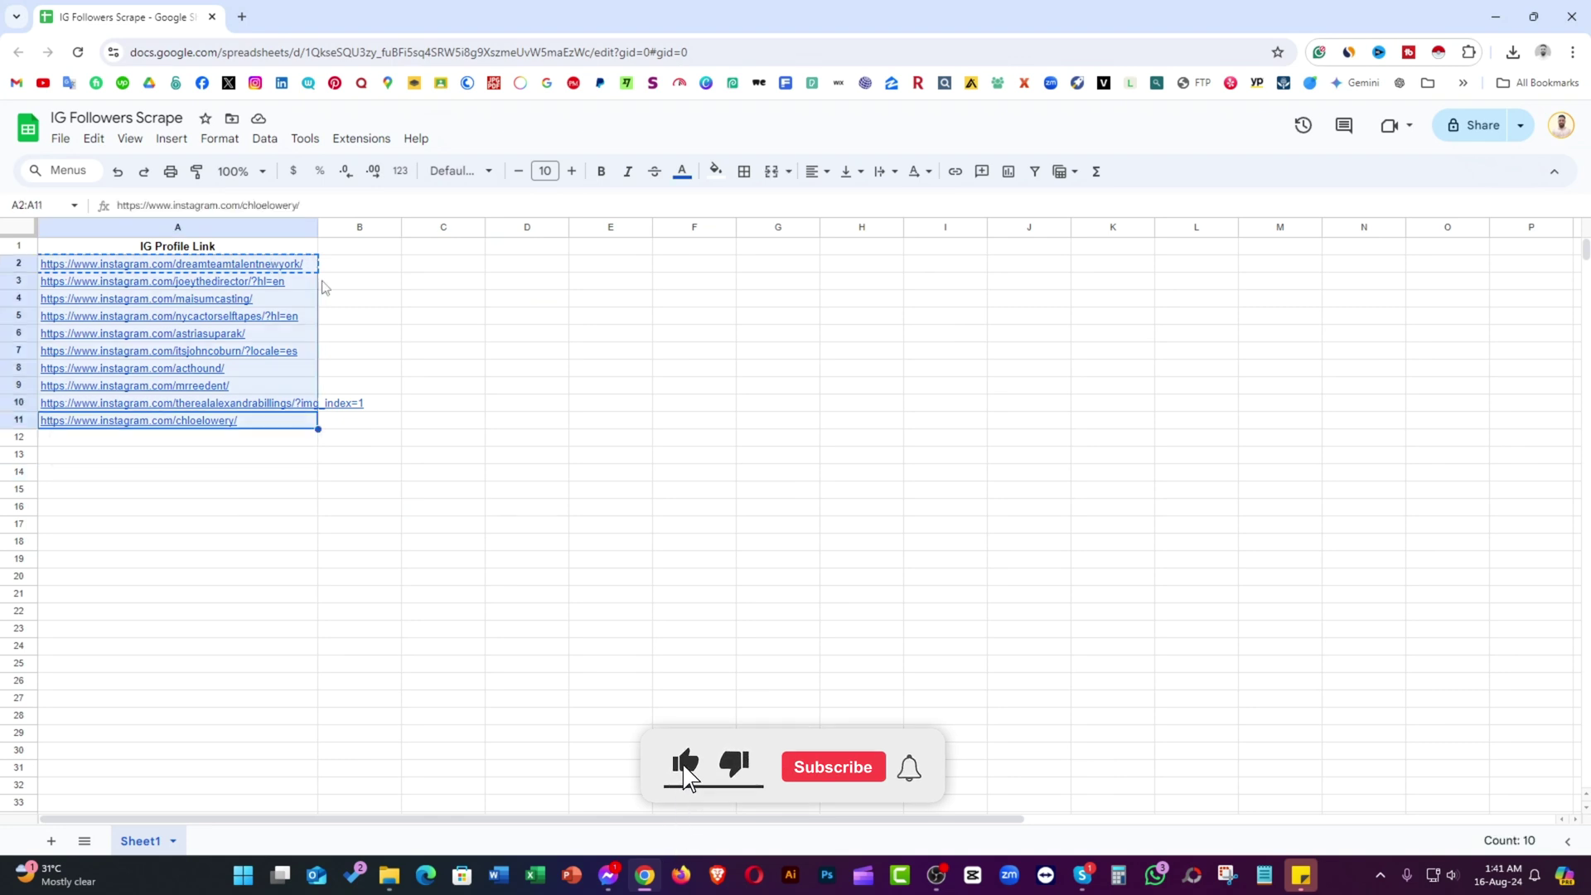
{"action": "left_click", "coordinate": [491, 357]}
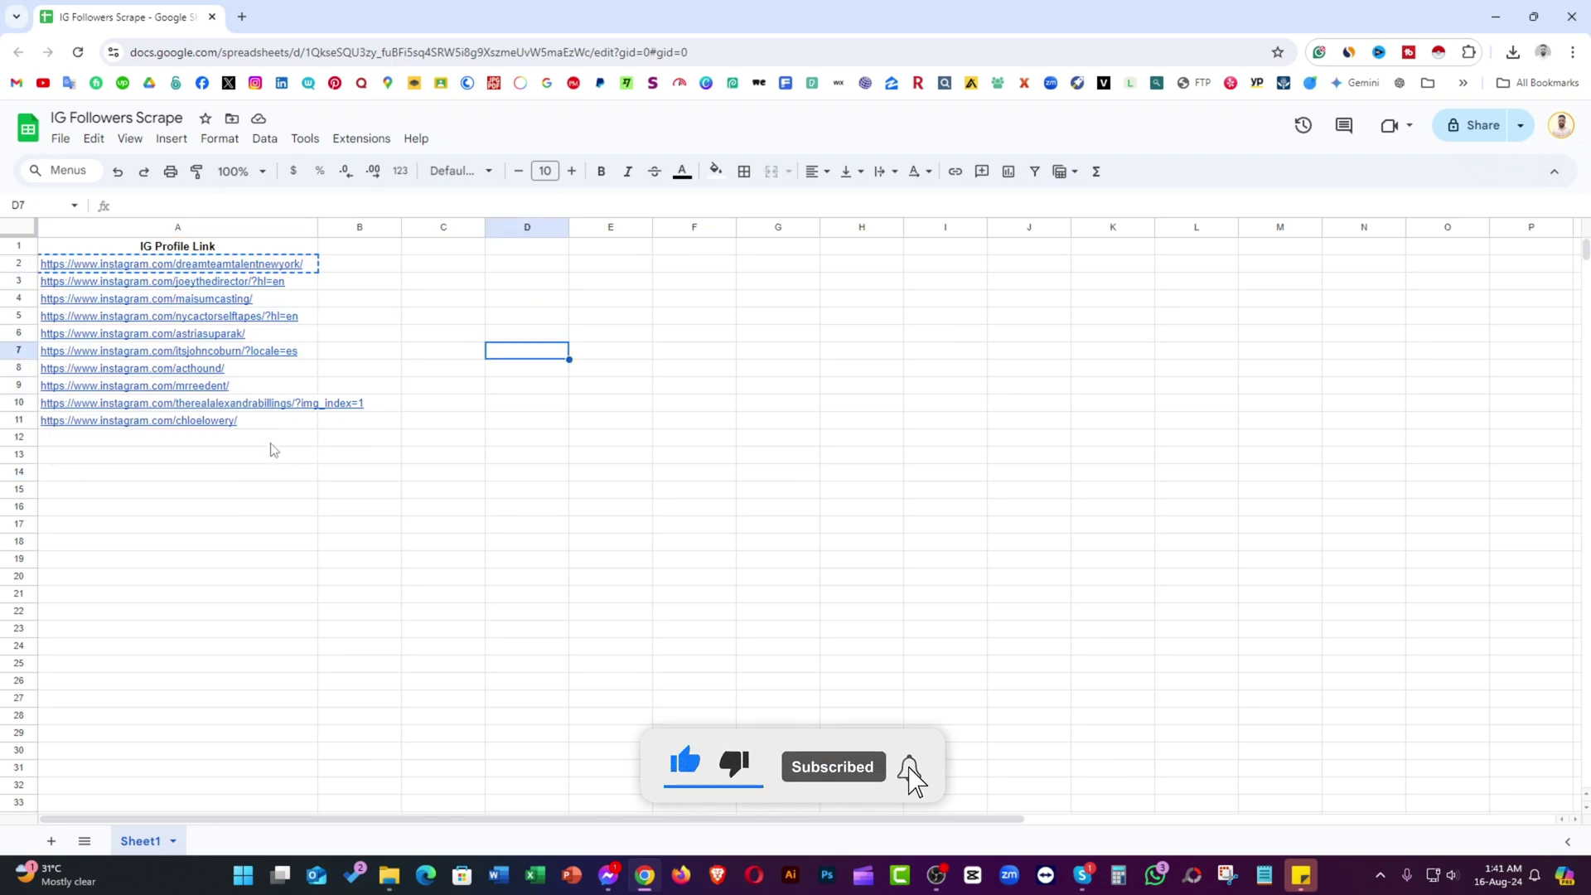
{"action": "left_click_drag", "start_coordinate": [268, 420], "coordinate": [254, 267]}
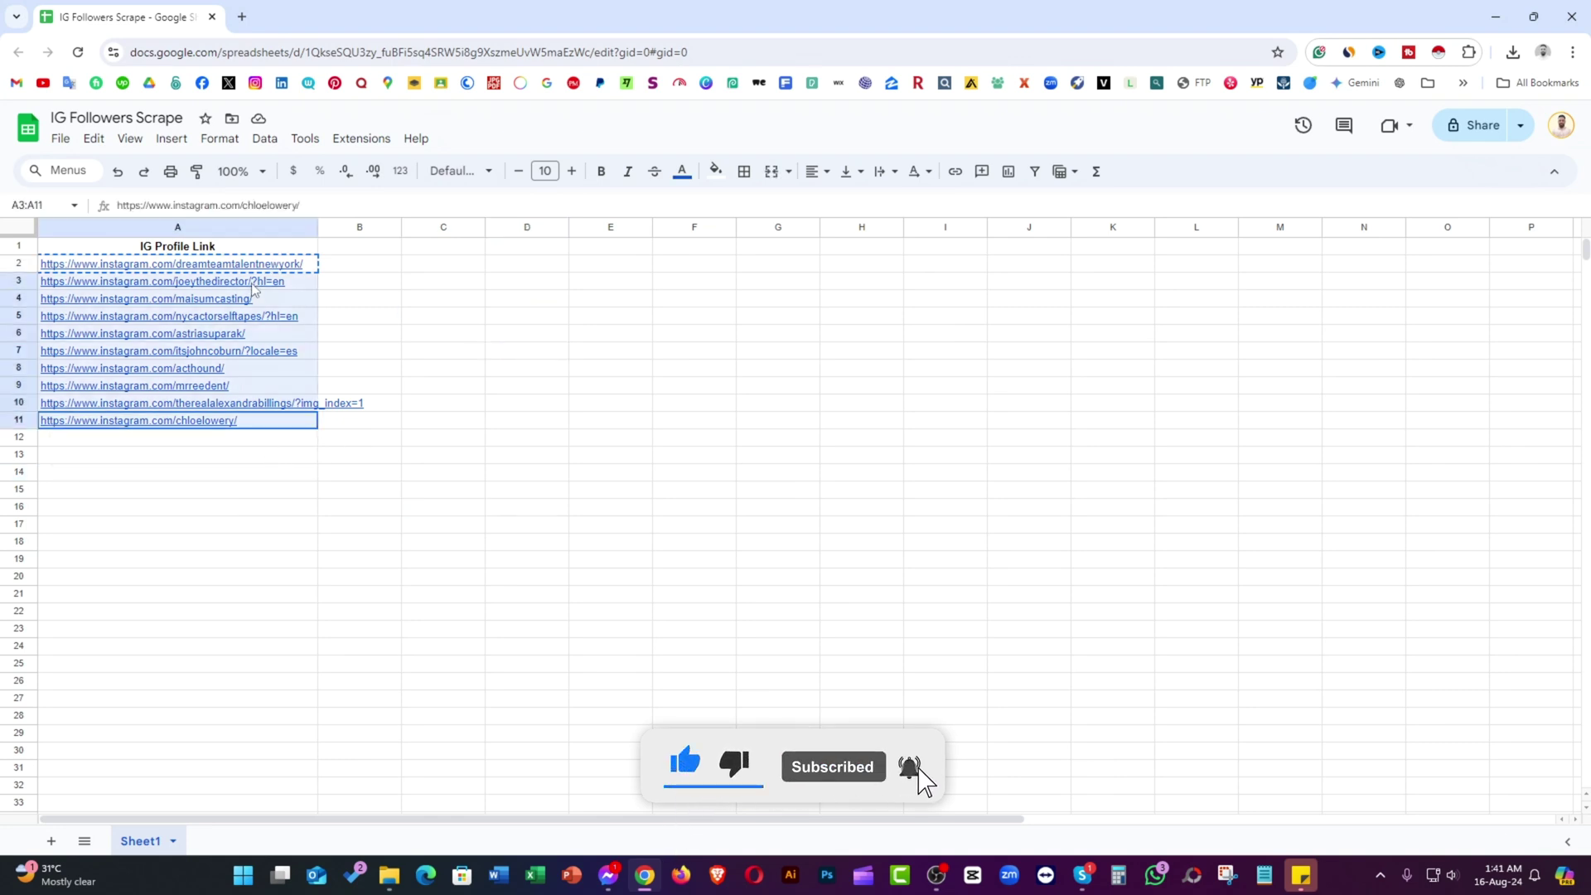
{"action": "left_click", "coordinate": [437, 305]}
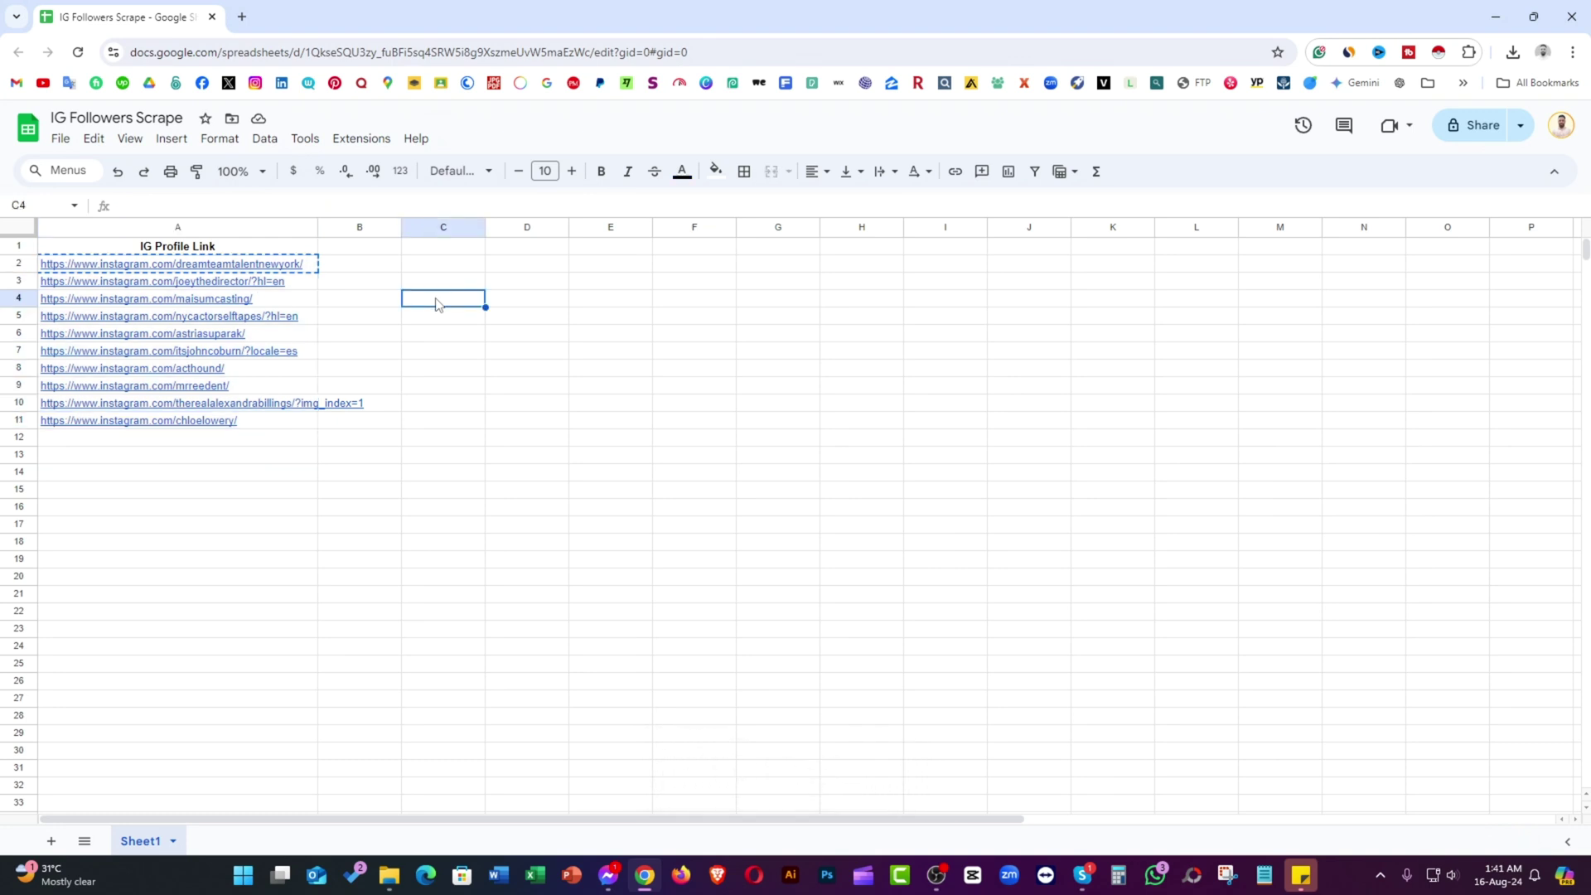
Search Google for 'IG followers export tool' and open its Chrome Web Store listing.
{"action": "left_click", "coordinate": [241, 16]}
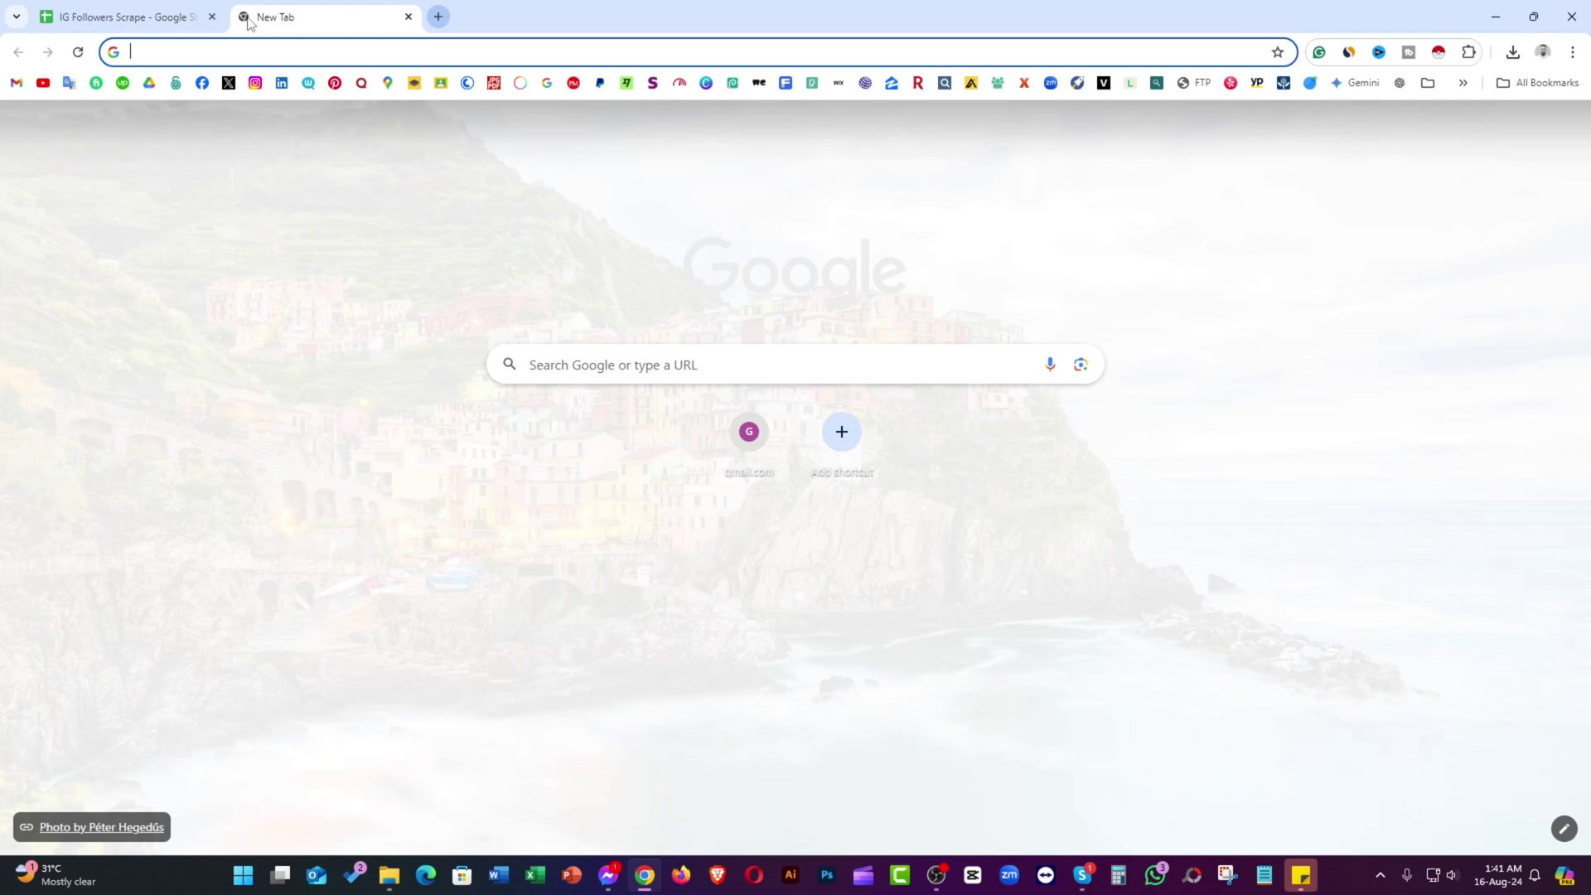
{"action": "type", "text": "IG followers export tool"}
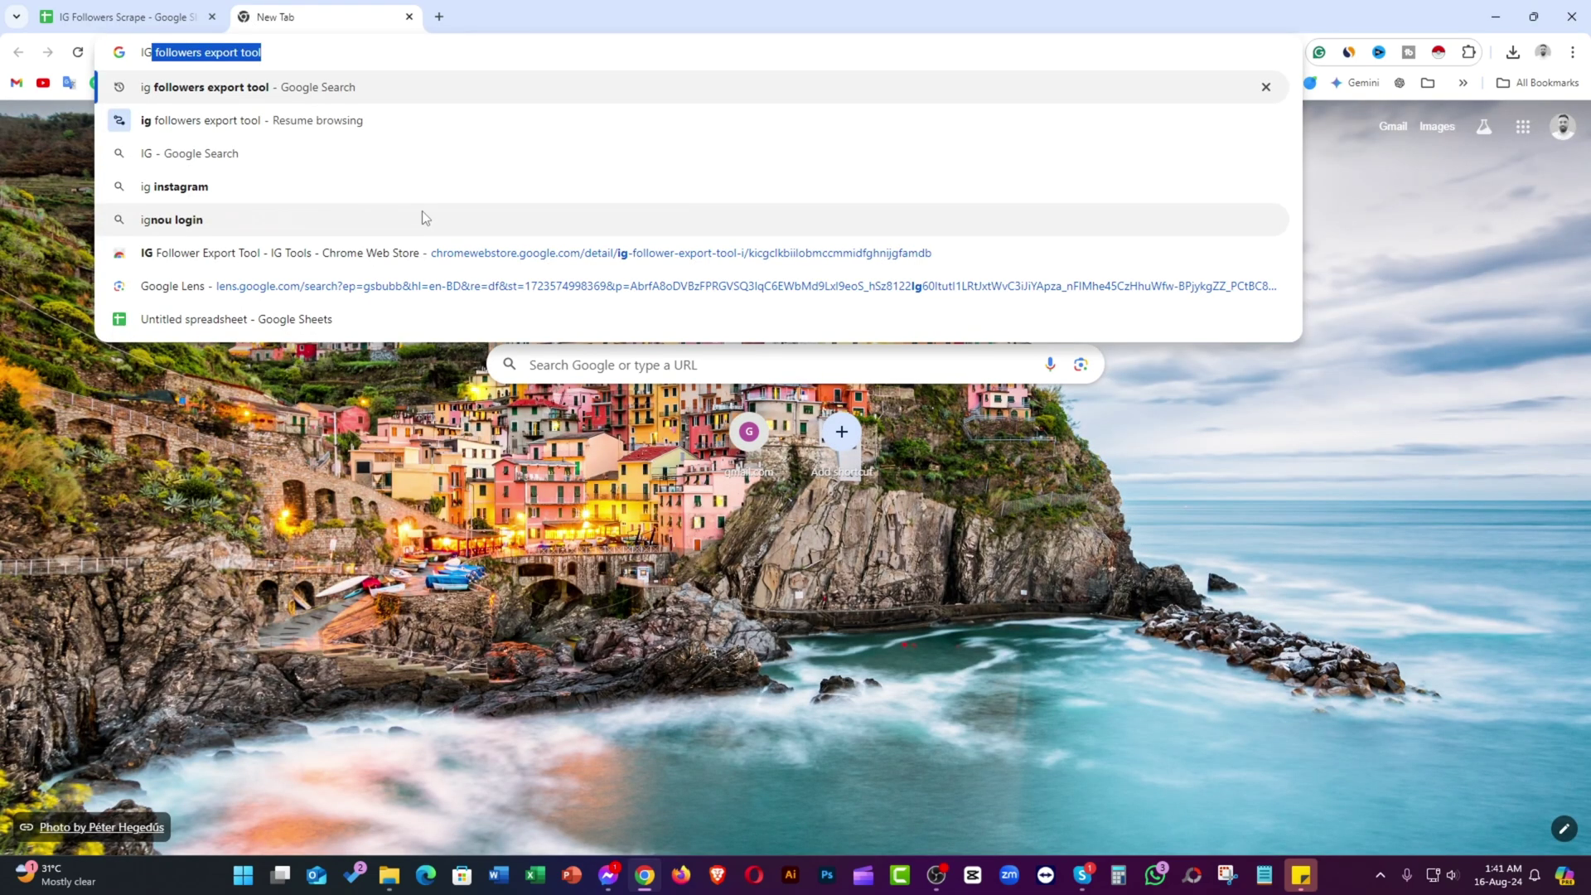
{"action": "key", "text": "Right"}
{"action": "key", "text": "Return"}
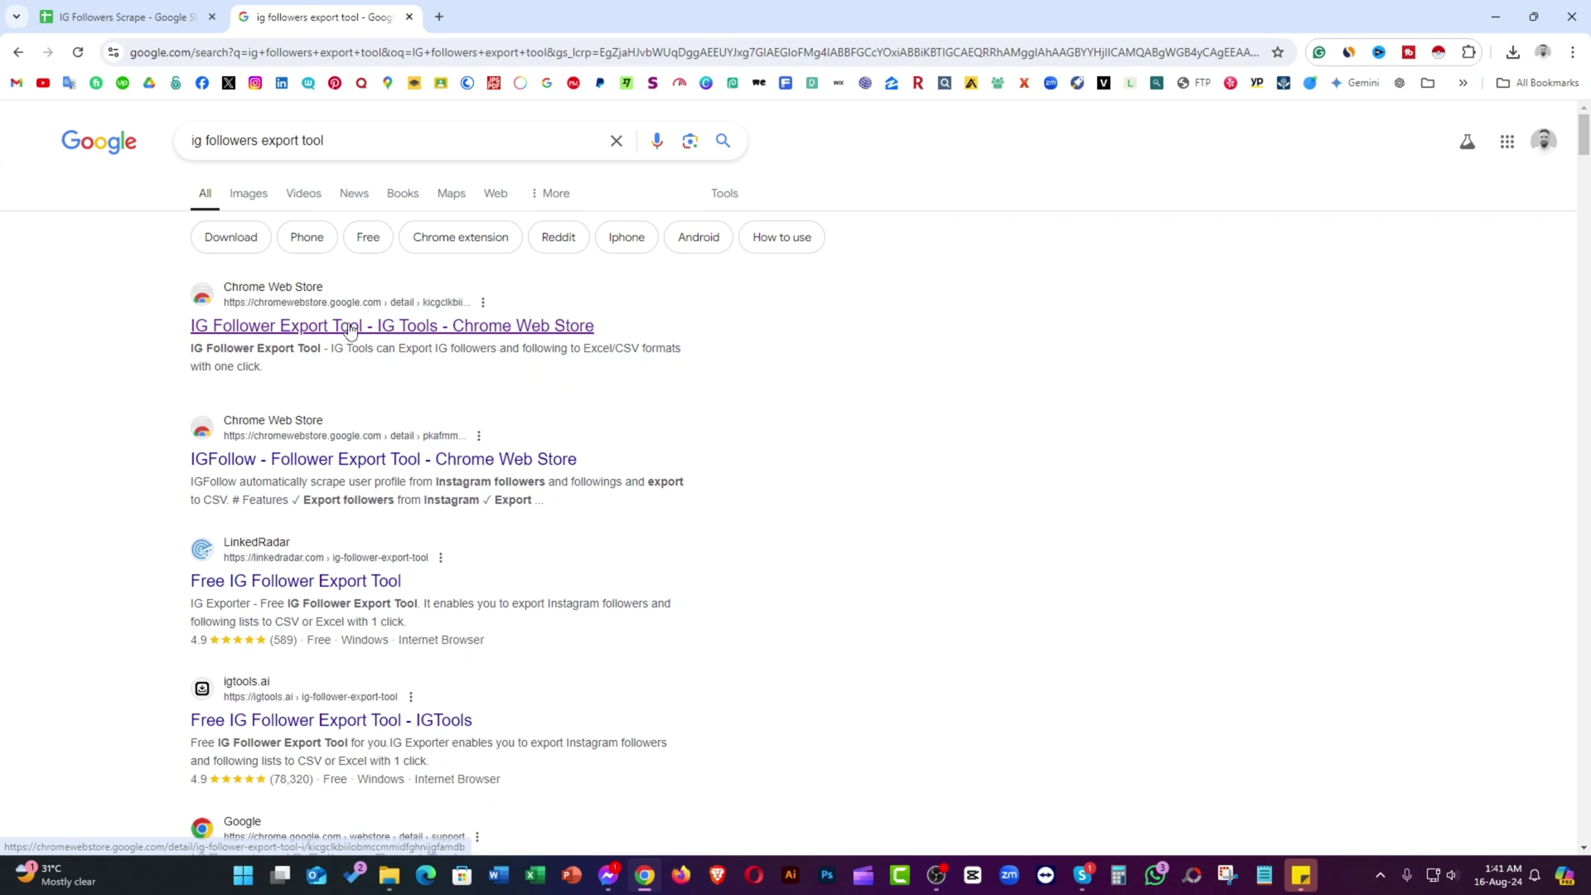
{"action": "left_click", "coordinate": [440, 328]}
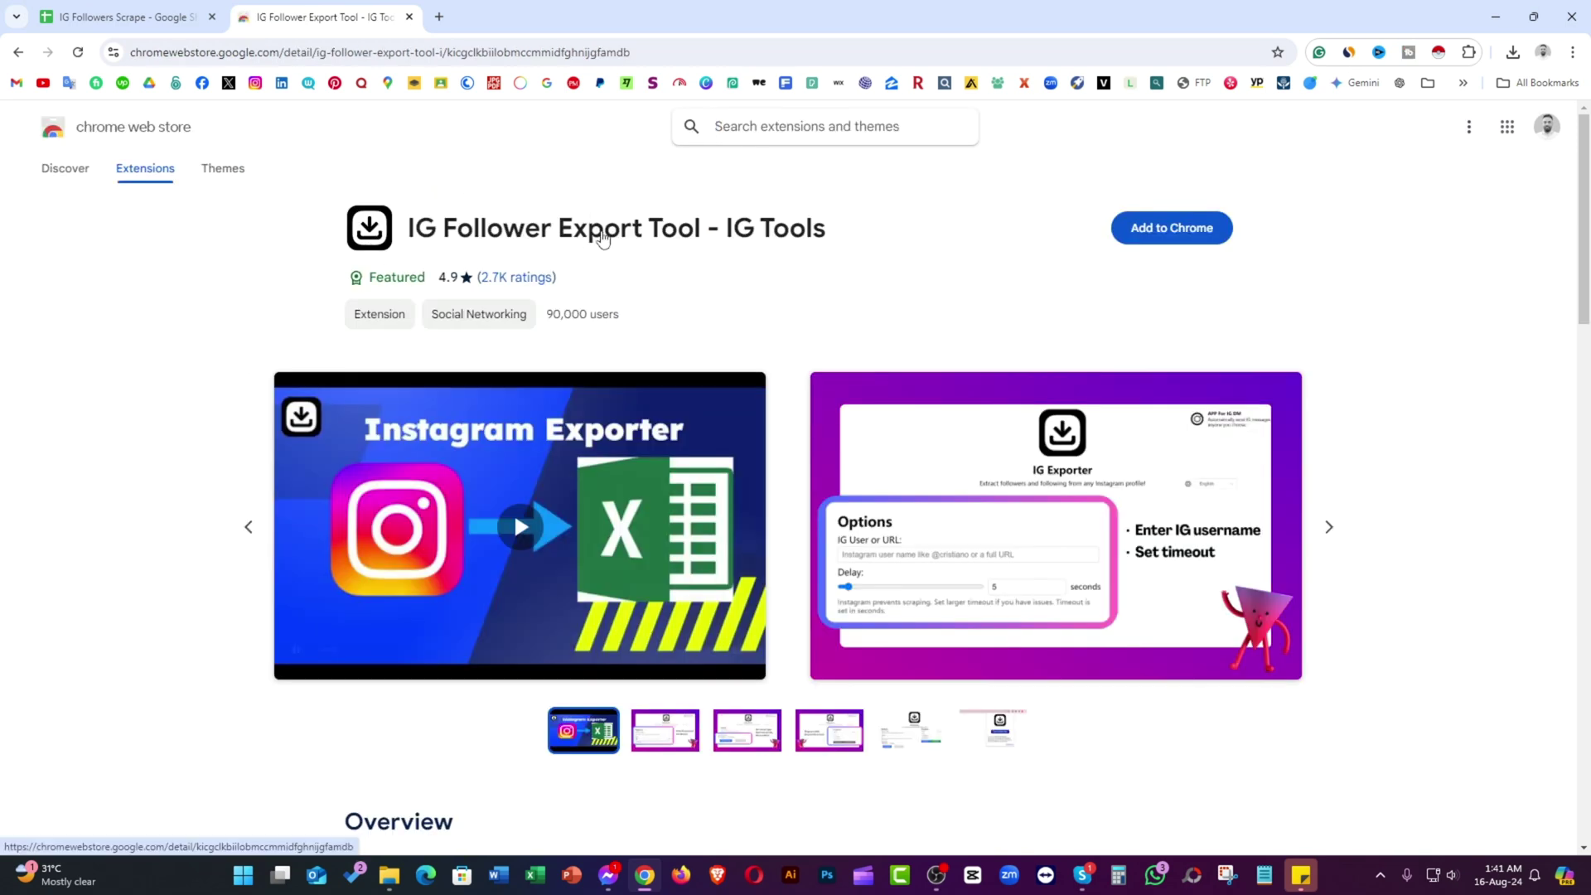
Add IG Follower Export Tool to Chrome from its Web Store listing.
{"action": "left_click", "coordinate": [676, 53]}
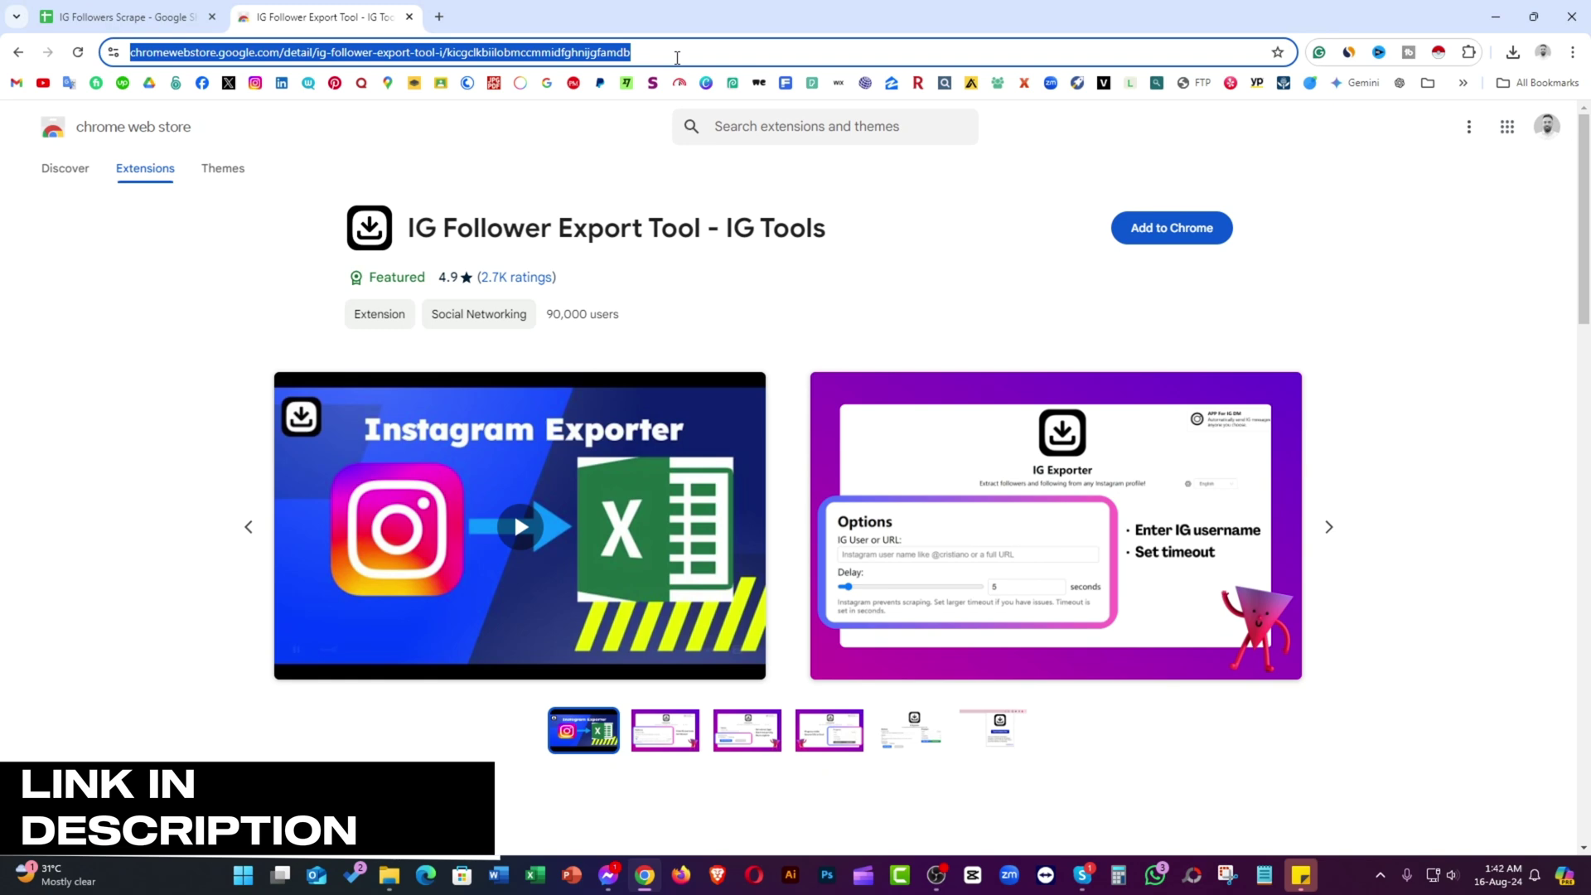
{"action": "left_click", "coordinate": [943, 202]}
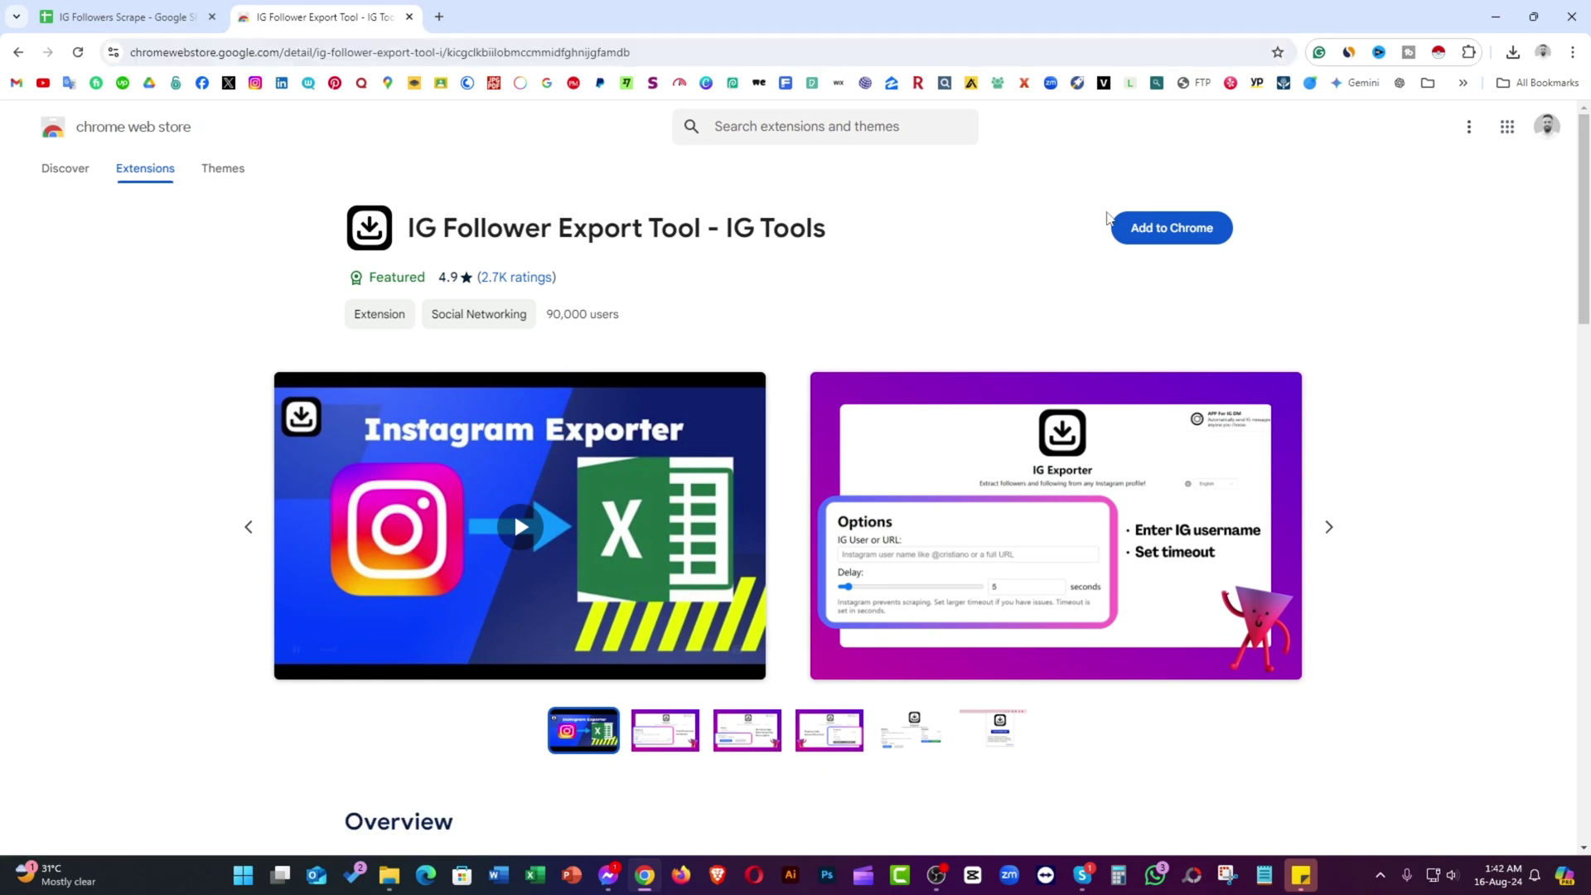
{"action": "left_click", "coordinate": [1165, 232]}
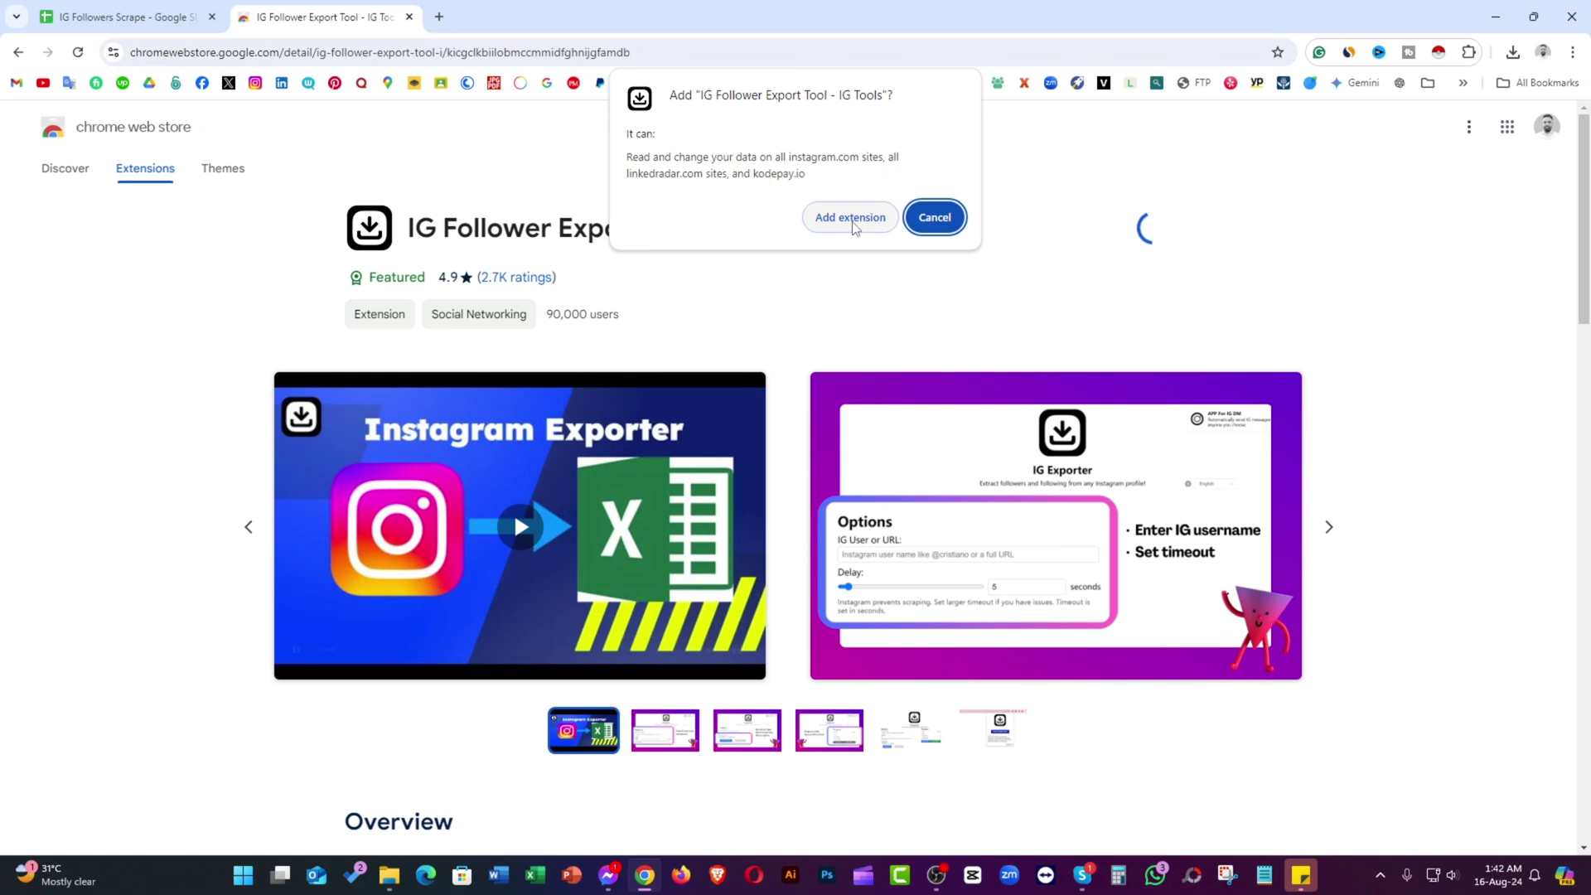
{"action": "left_click", "coordinate": [850, 220]}
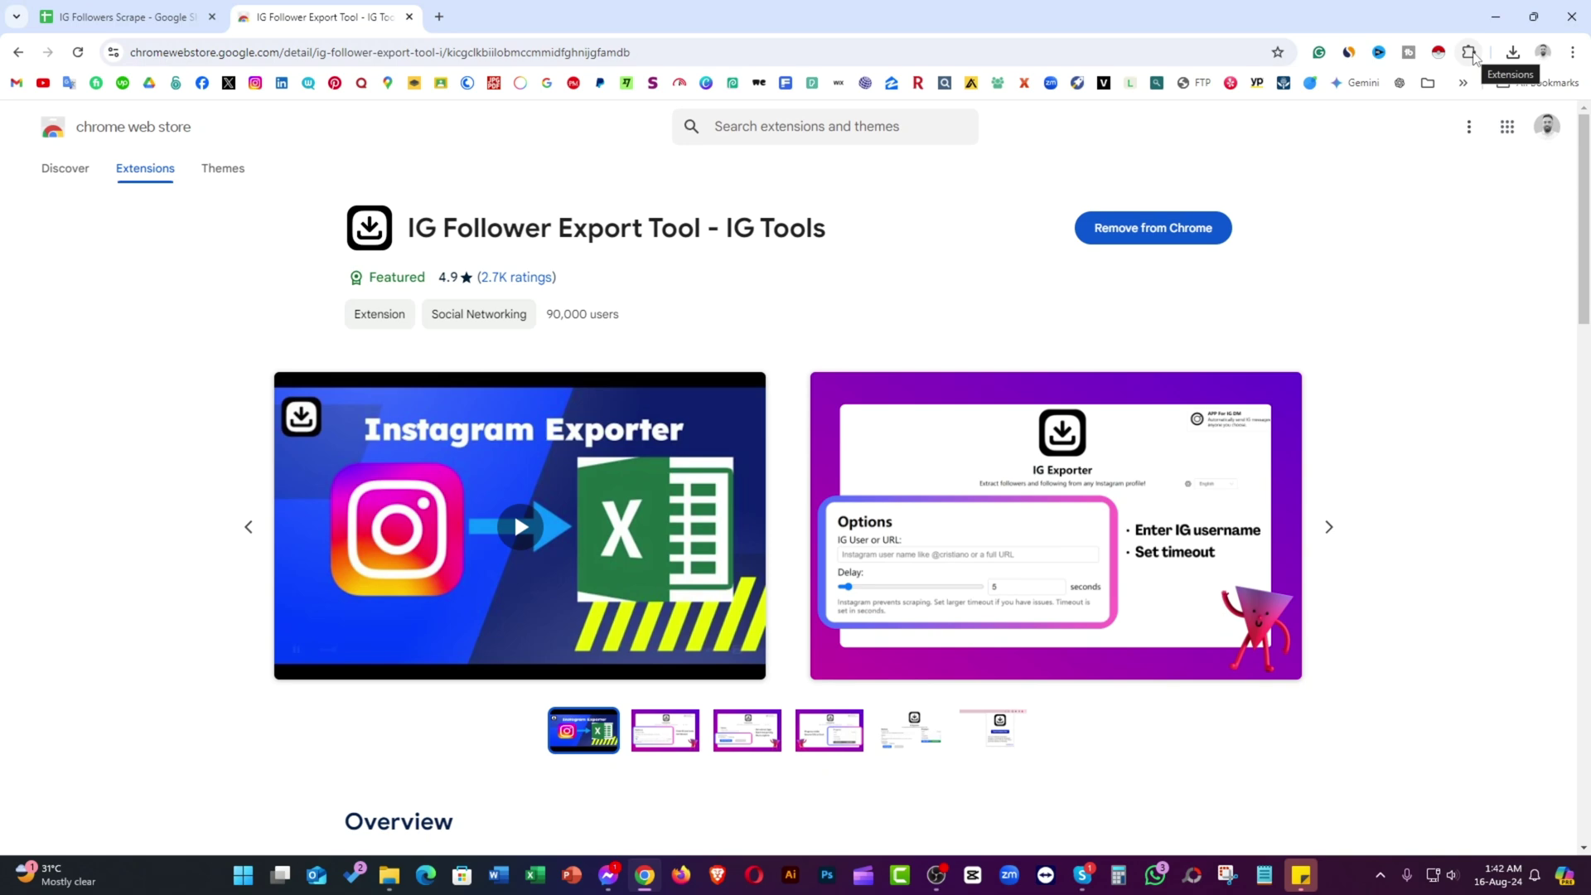
Pin IG Follower Export Tool to the toolbar and close the Web Store tab.
{"action": "left_click", "coordinate": [1469, 53]}
{"action": "left_click", "coordinate": [1415, 220]}
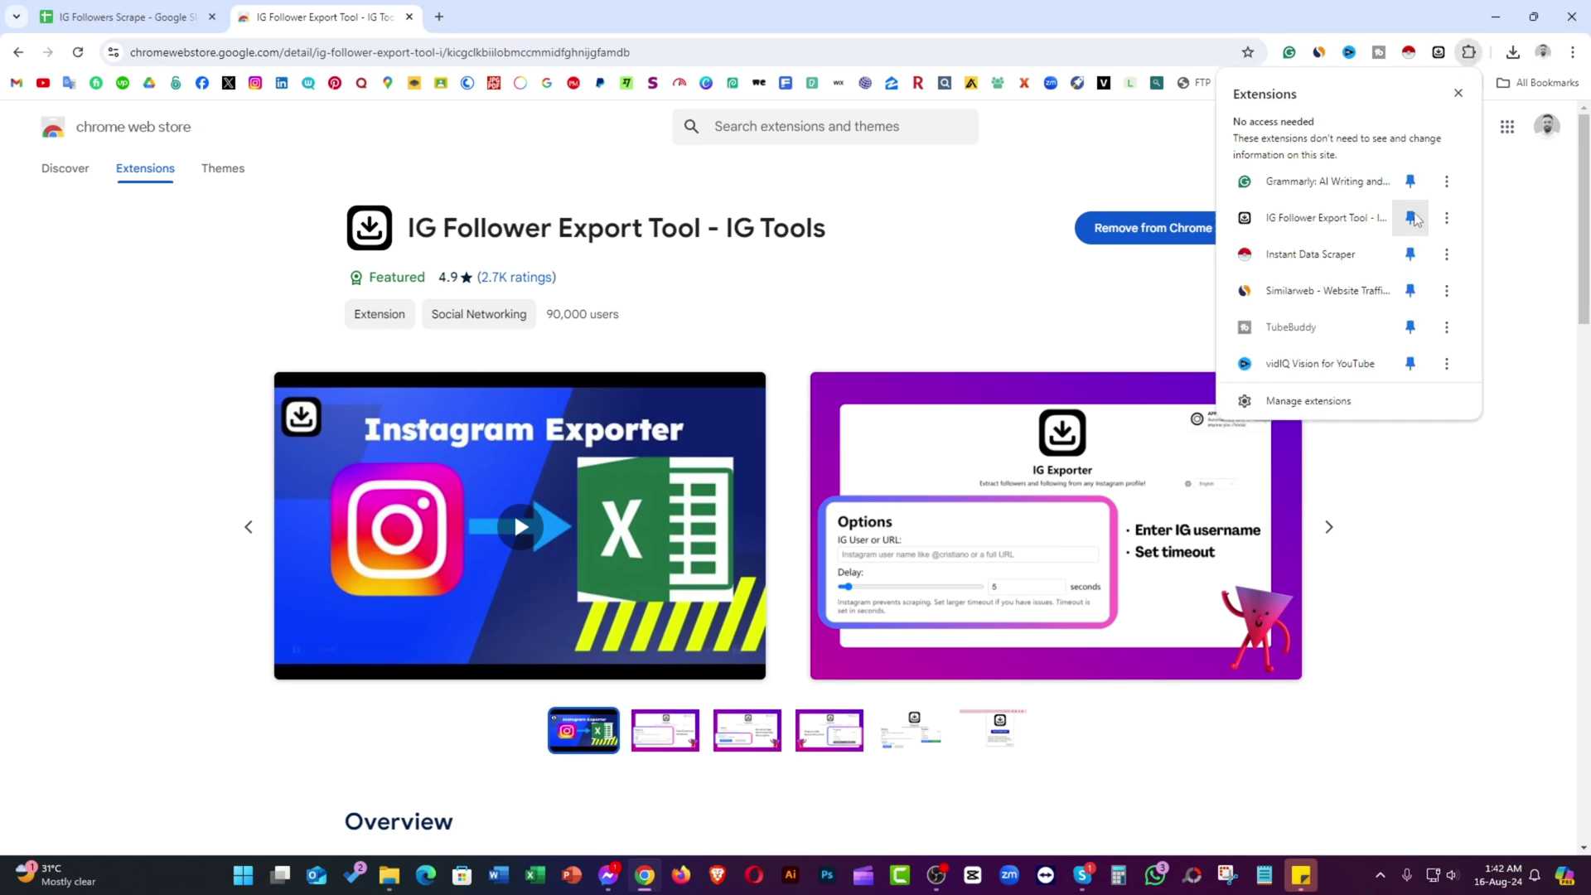
{"action": "left_click", "coordinate": [1505, 201]}
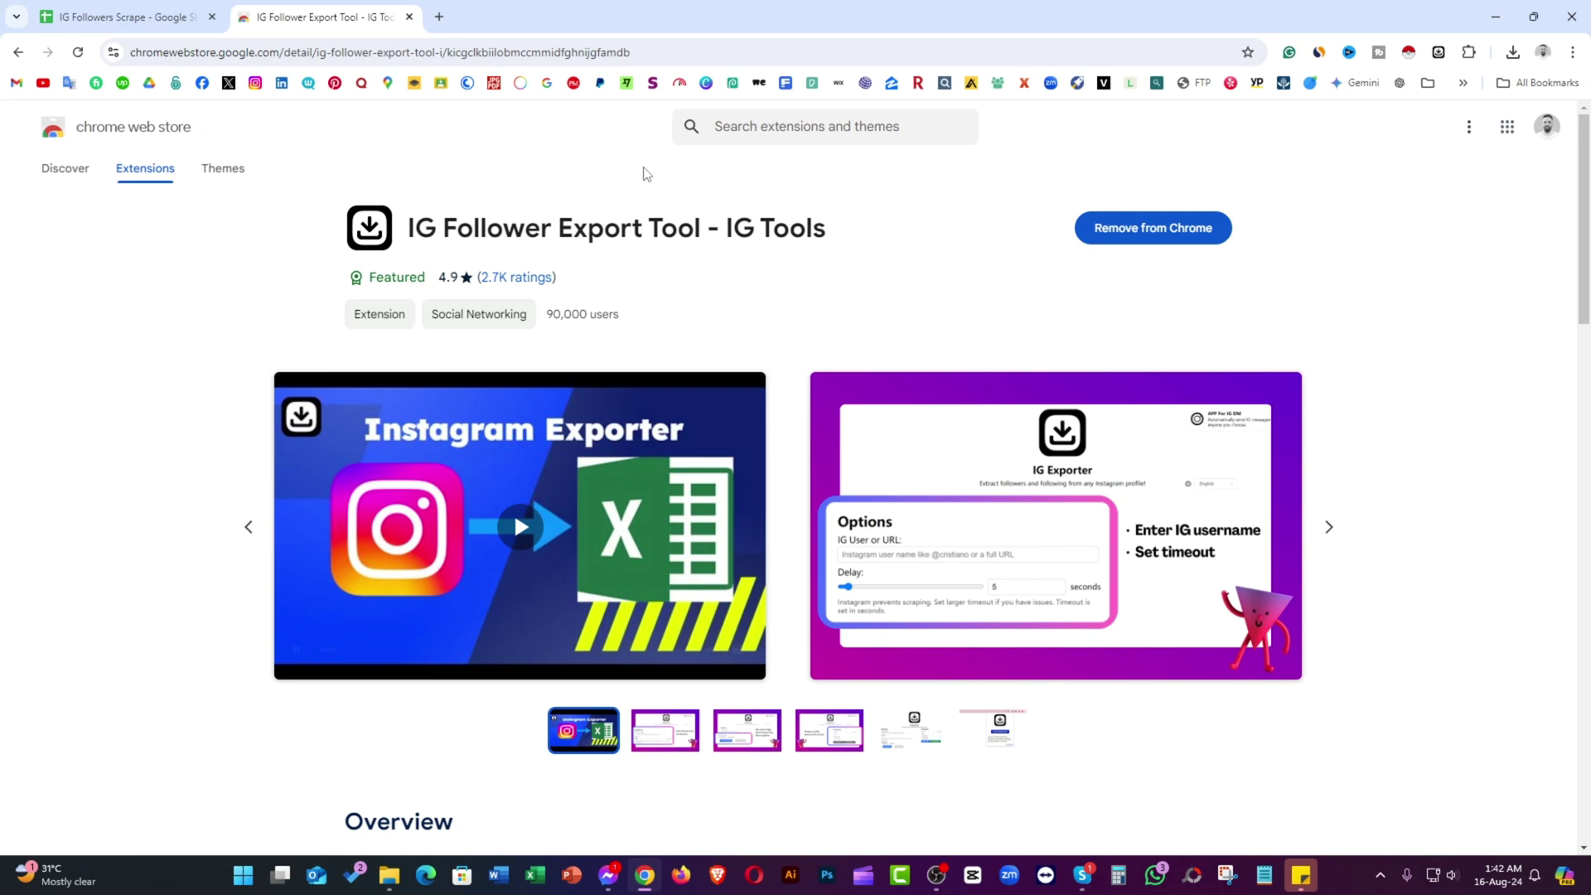
{"action": "left_click", "coordinate": [408, 16]}
Open the IG Exporter full export page through the pinned toolbar icon's popup.
{"action": "left_click", "coordinate": [665, 421]}
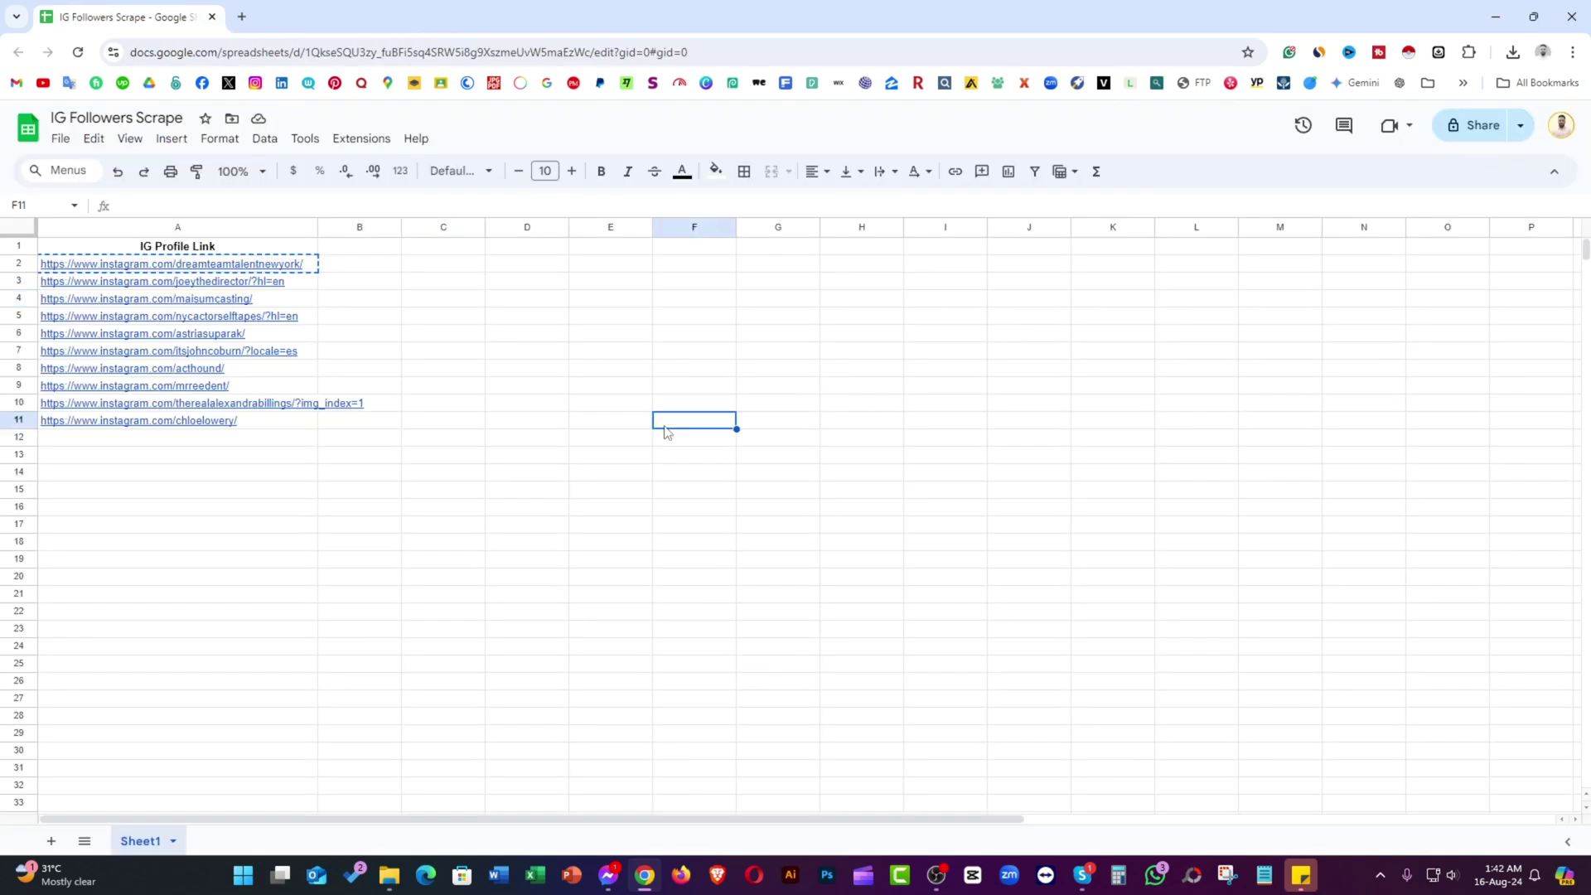
{"action": "left_click", "coordinate": [827, 403]}
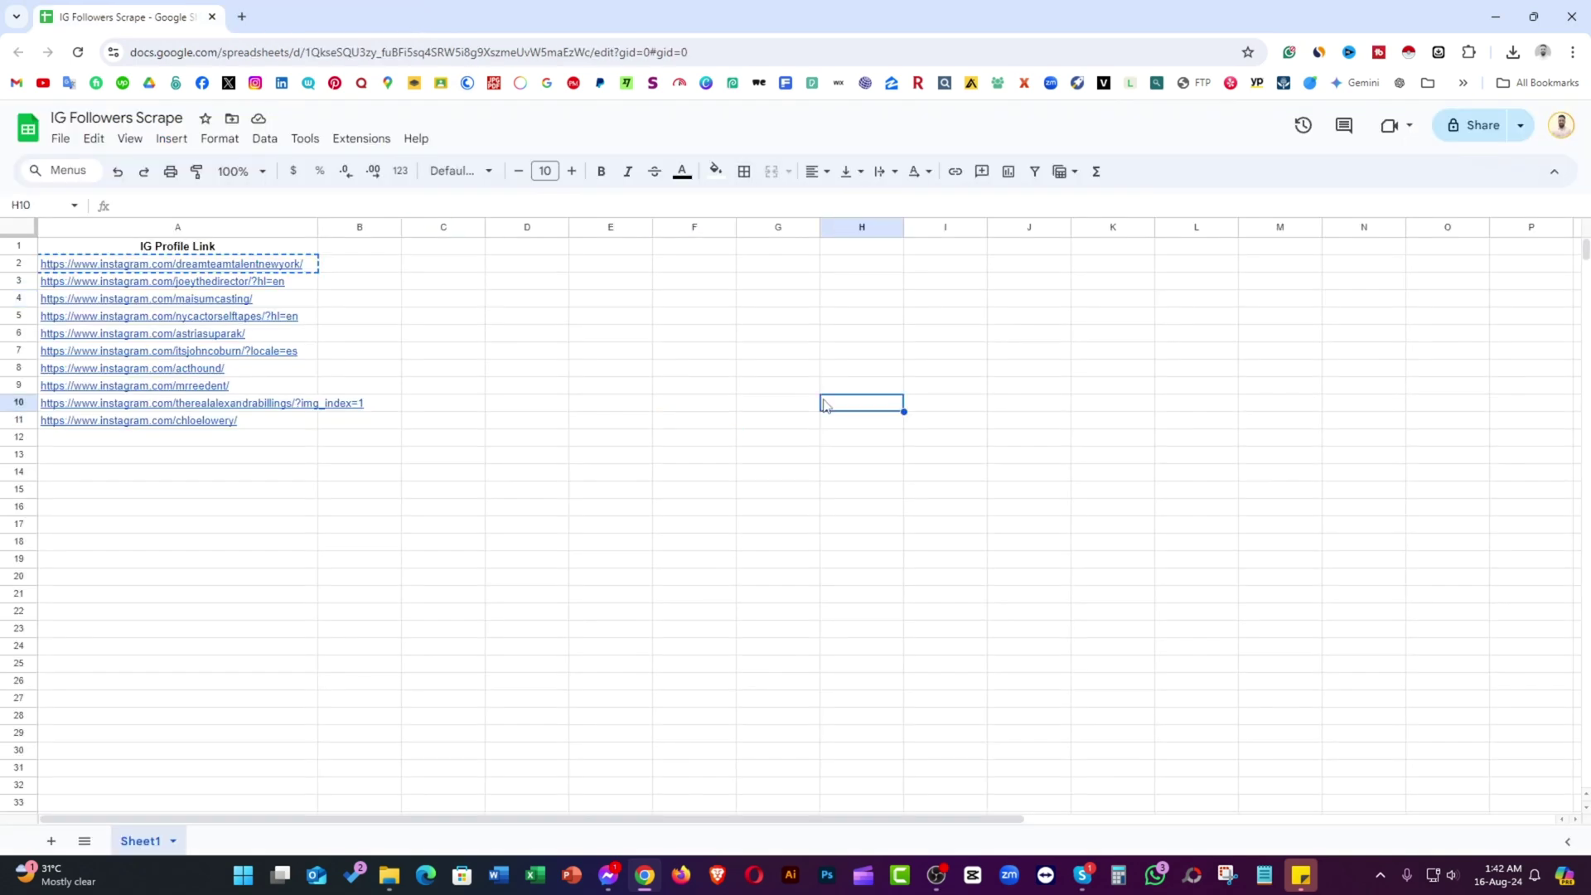
{"action": "left_click", "coordinate": [1439, 52]}
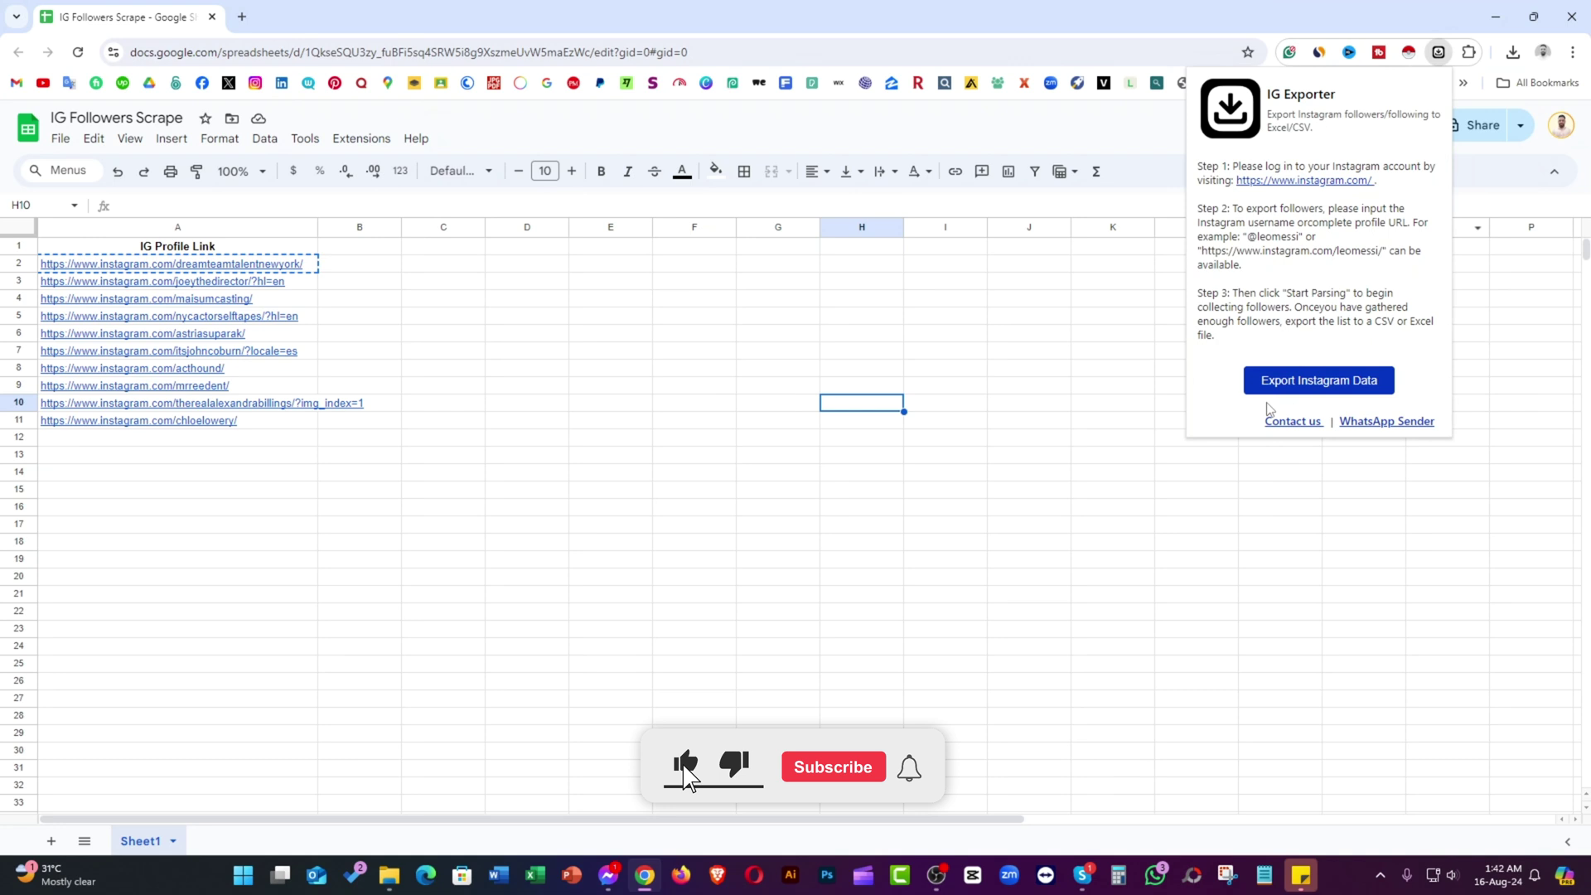
{"action": "left_click", "coordinate": [1343, 383]}
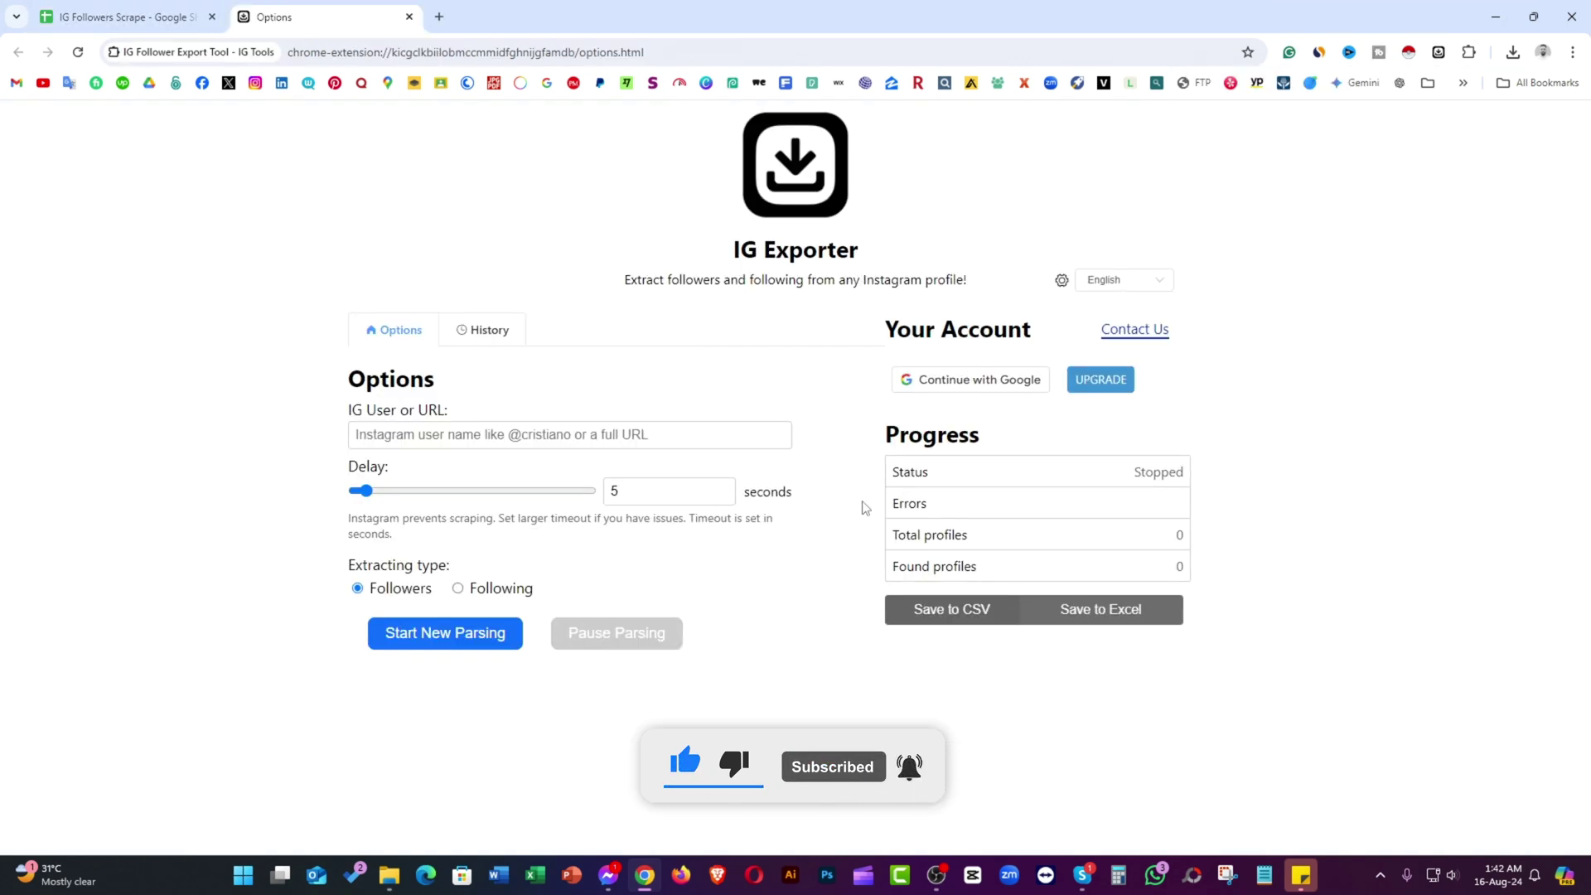
Dismiss the Google sign-in window without signing in and focus the IG User or URL field.
{"action": "left_click", "coordinate": [983, 386]}
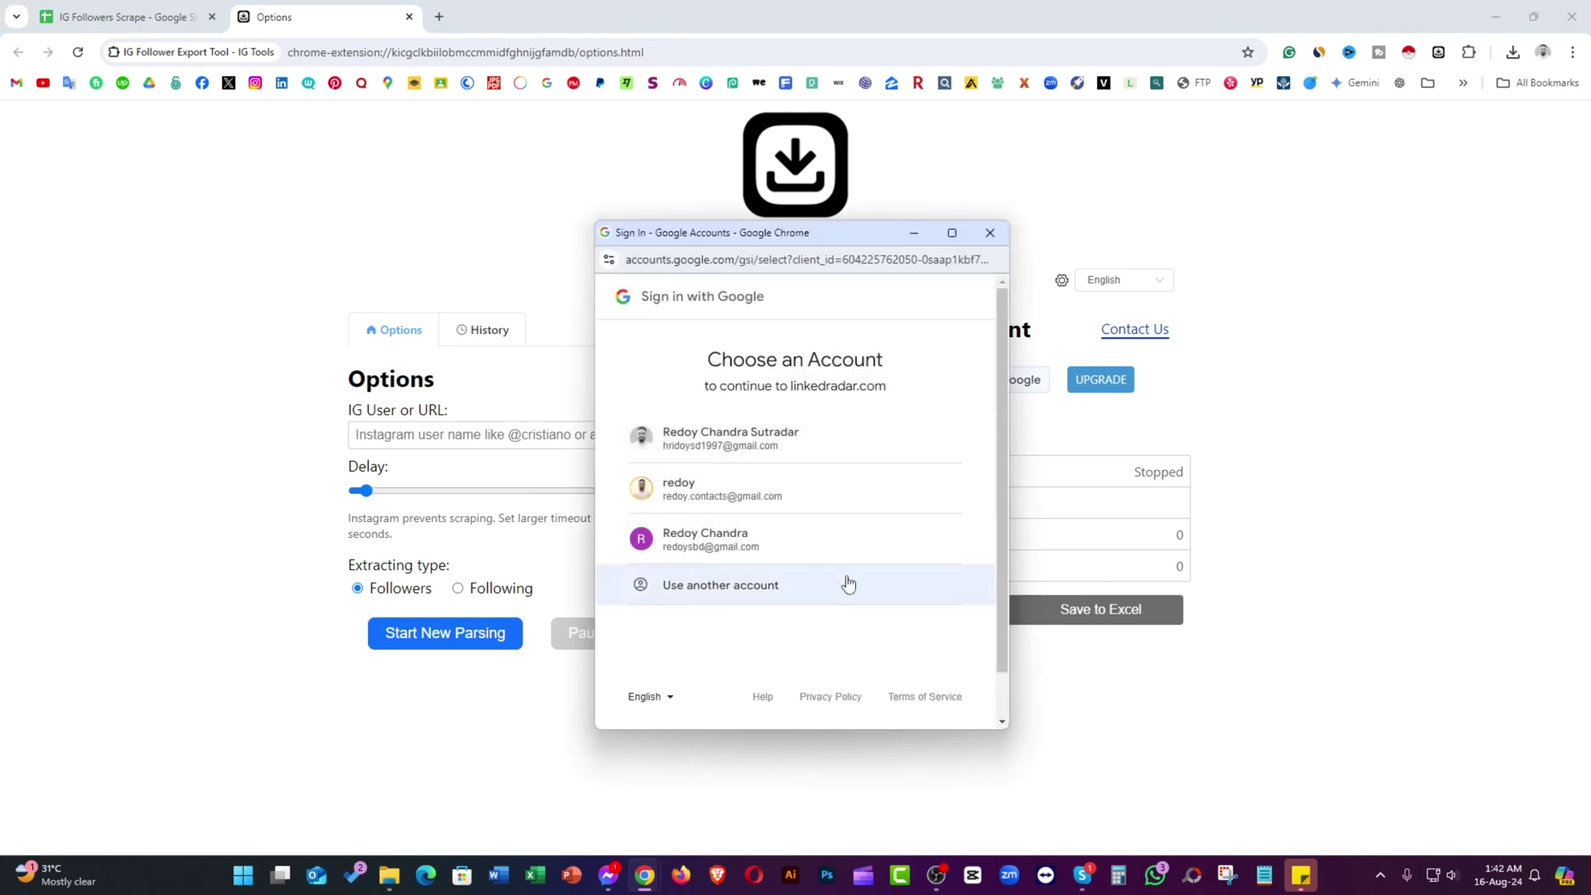
{"action": "left_click", "coordinate": [990, 232]}
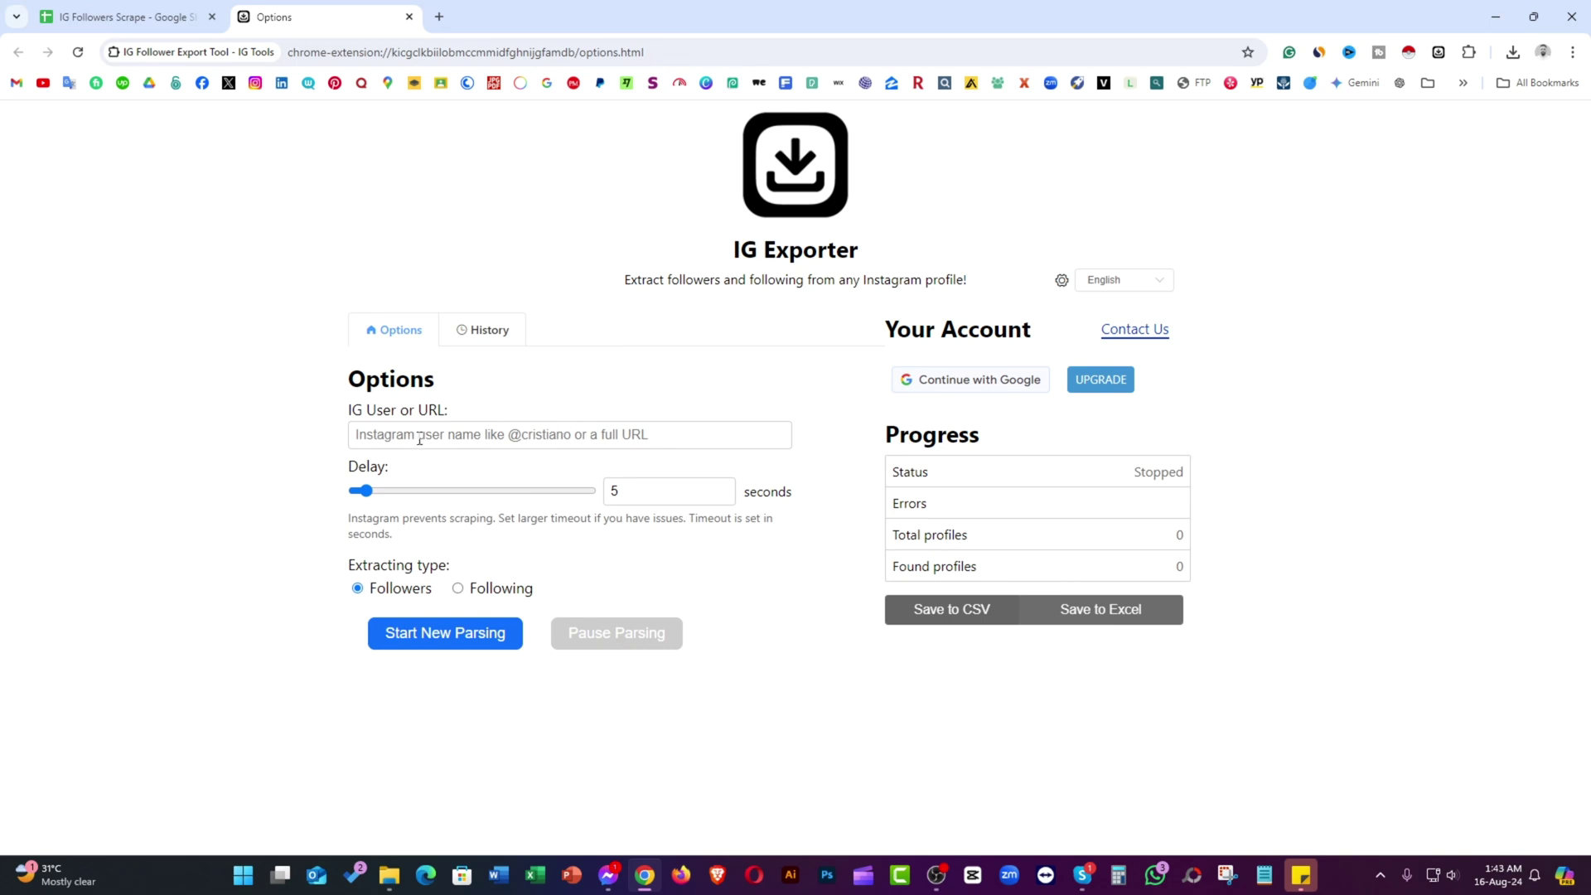
{"action": "left_click", "coordinate": [449, 429]}
{"action": "left_click", "coordinate": [285, 391]}
Paste the dreamteamtalentnewyork link from cell A2 into the exporter's IG User or URL field.
{"action": "left_click", "coordinate": [124, 15]}
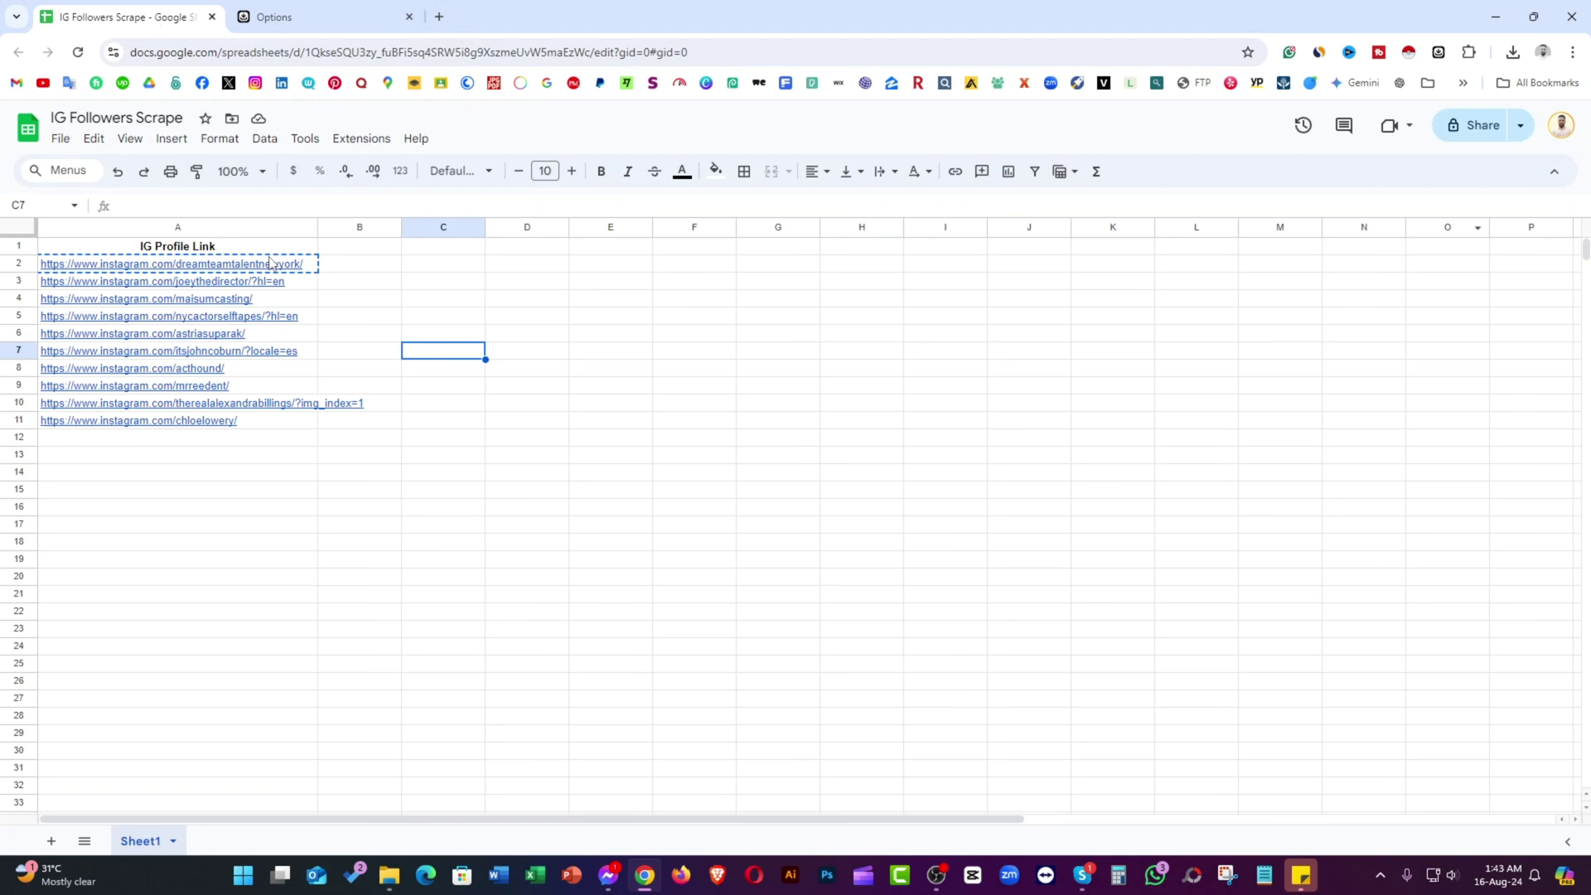
{"action": "left_click", "coordinate": [262, 269]}
{"action": "left_click", "coordinate": [423, 282]}
{"action": "left_click", "coordinate": [288, 268]}
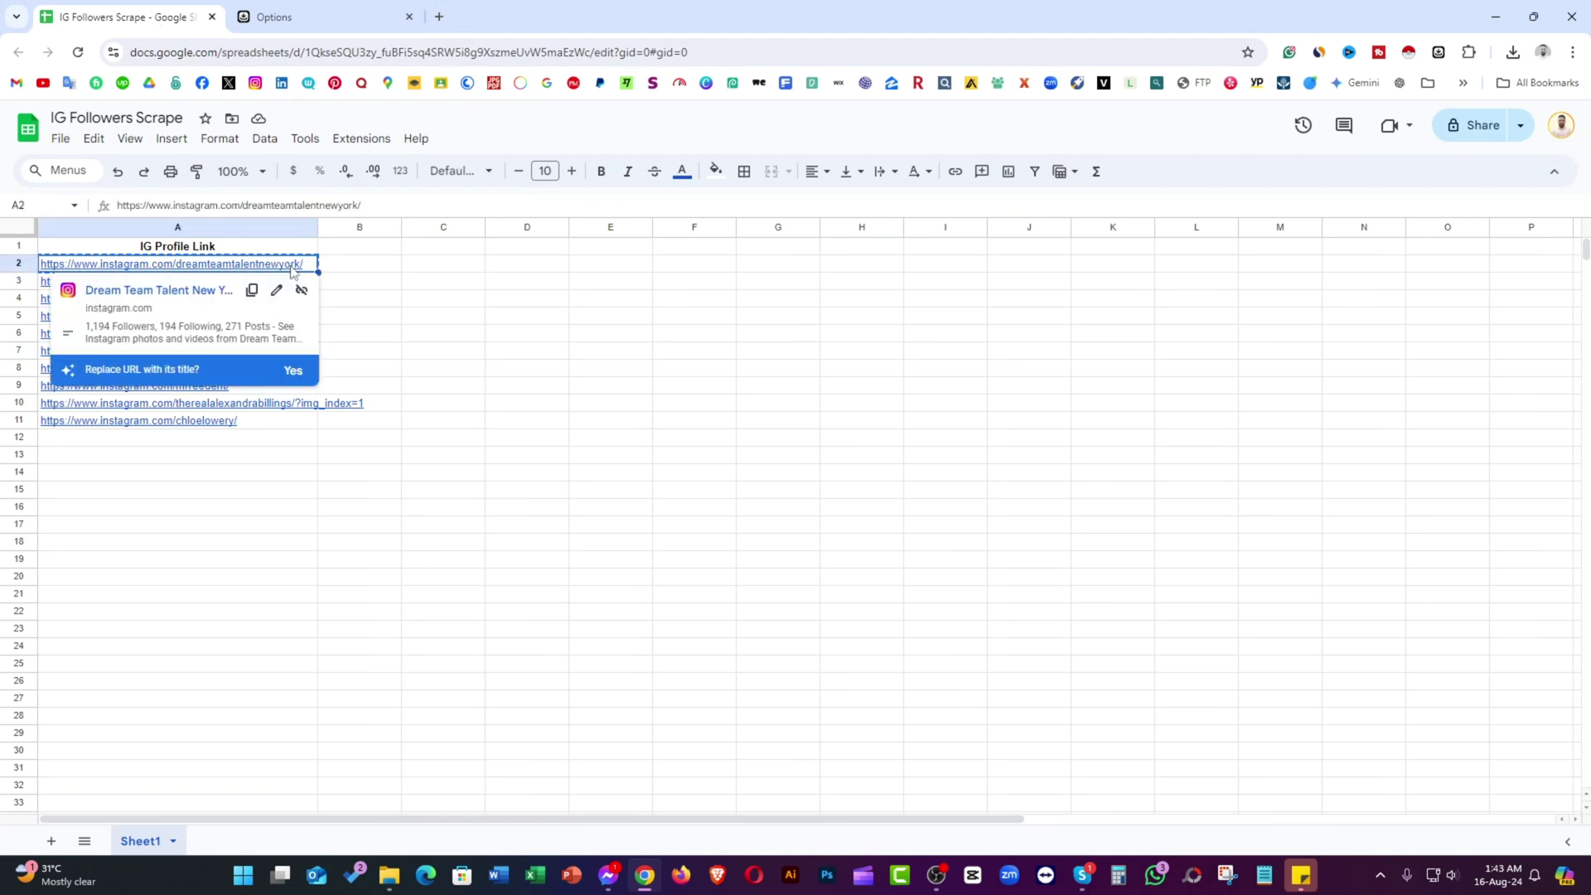
{"action": "key", "text": "ctrl+Tab"}
{"action": "left_click", "coordinate": [476, 429]}
{"action": "type", "text": "https://www.instagram.com/dreamteamtalentnewyork/"}
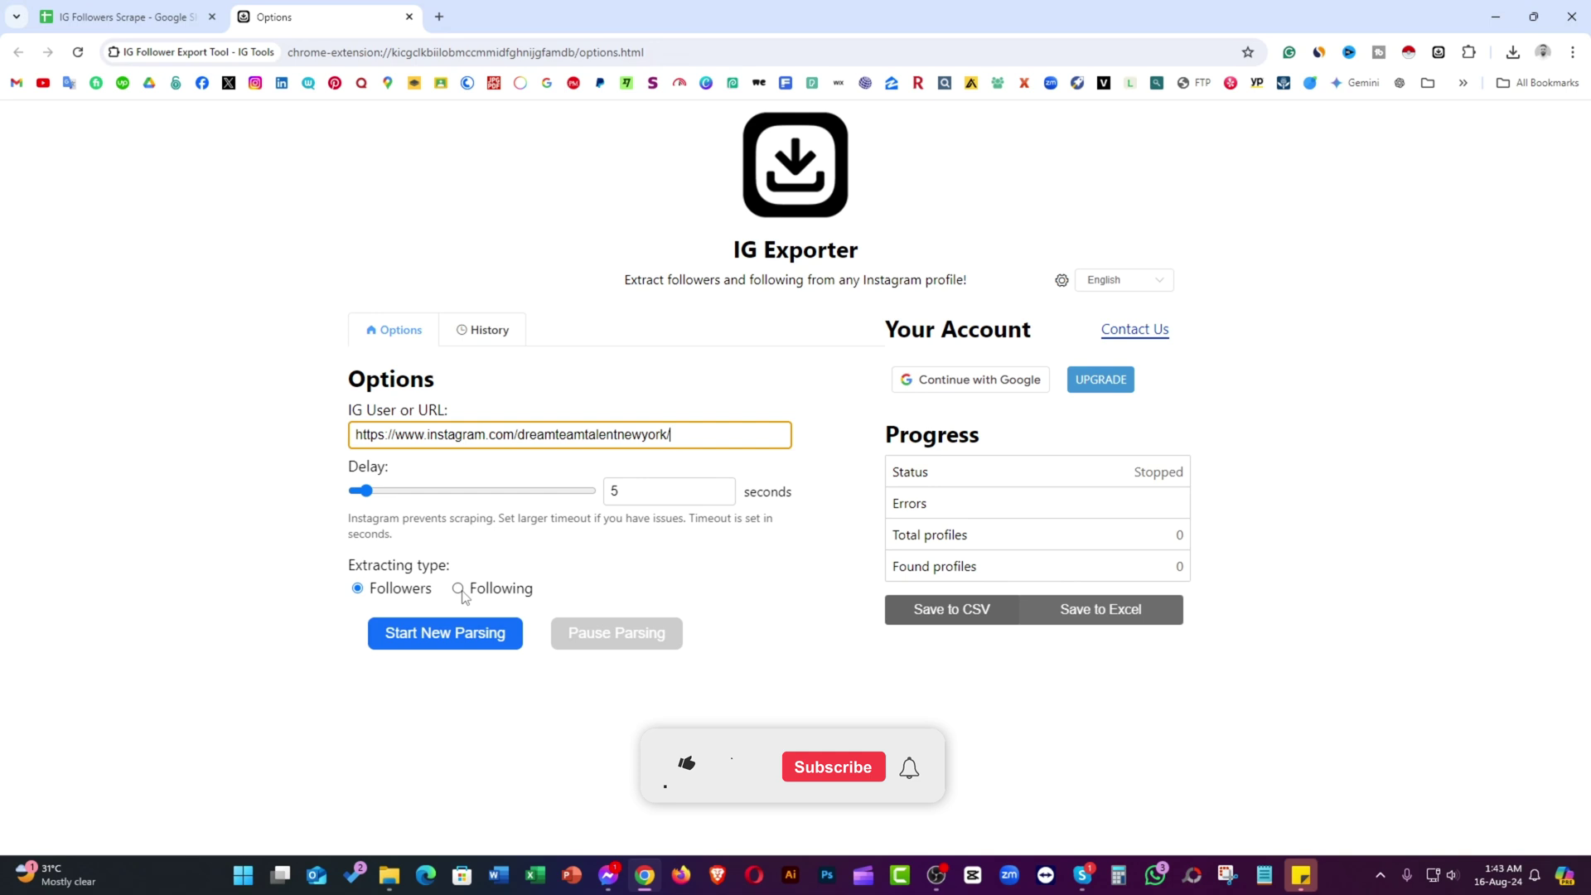
Scrape dreamteamtalentnewyork's followers with Followers extraction, pausing at 348 found profiles.
{"action": "left_click", "coordinate": [457, 589]}
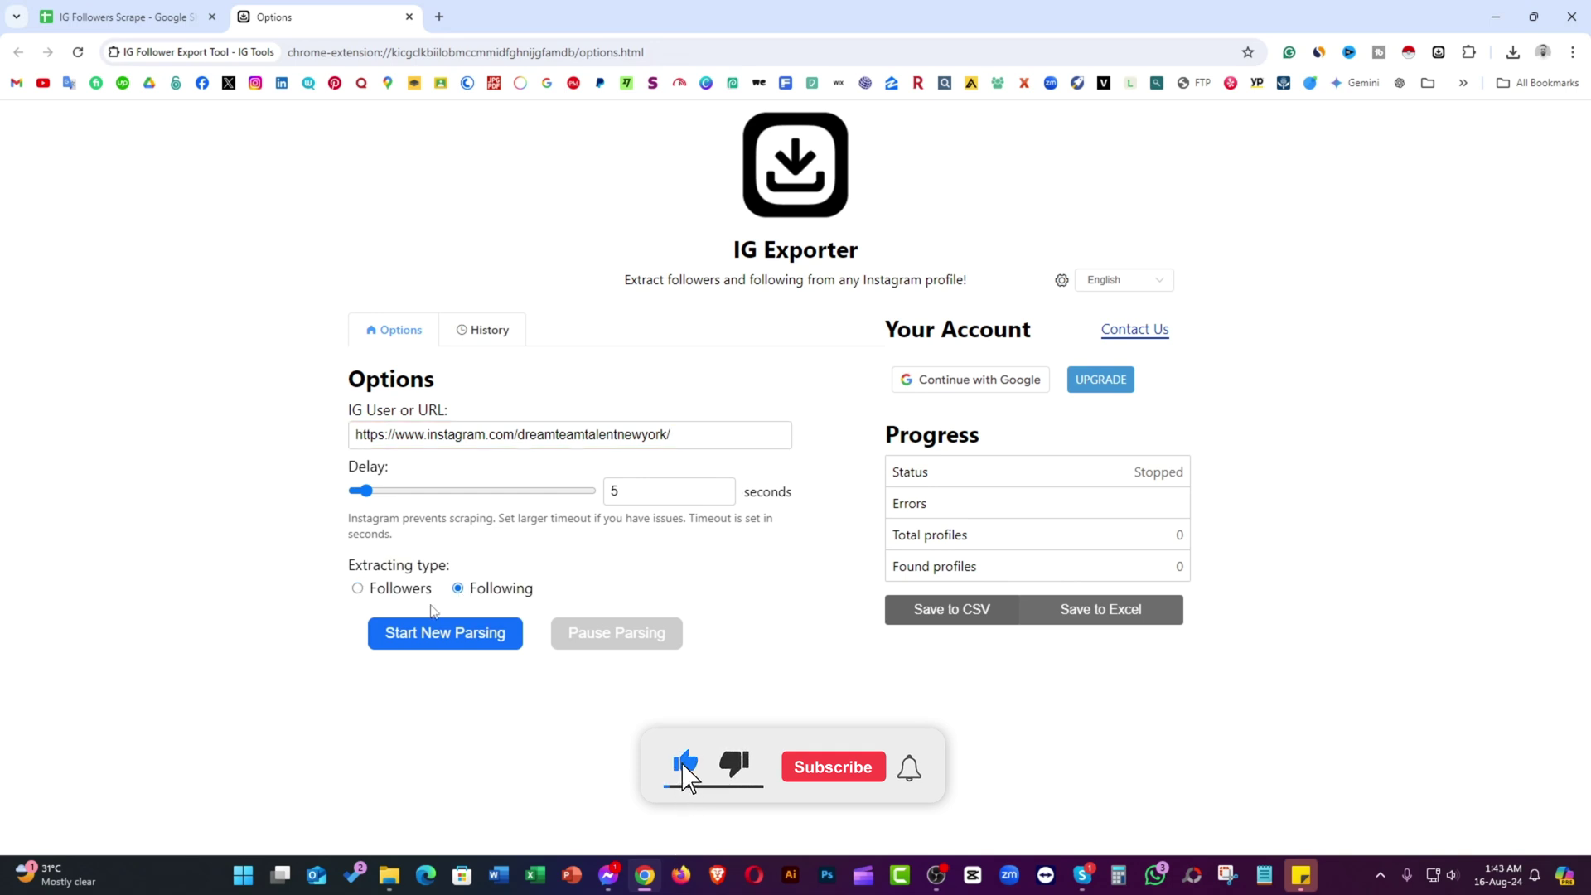
{"action": "left_click", "coordinate": [356, 588]}
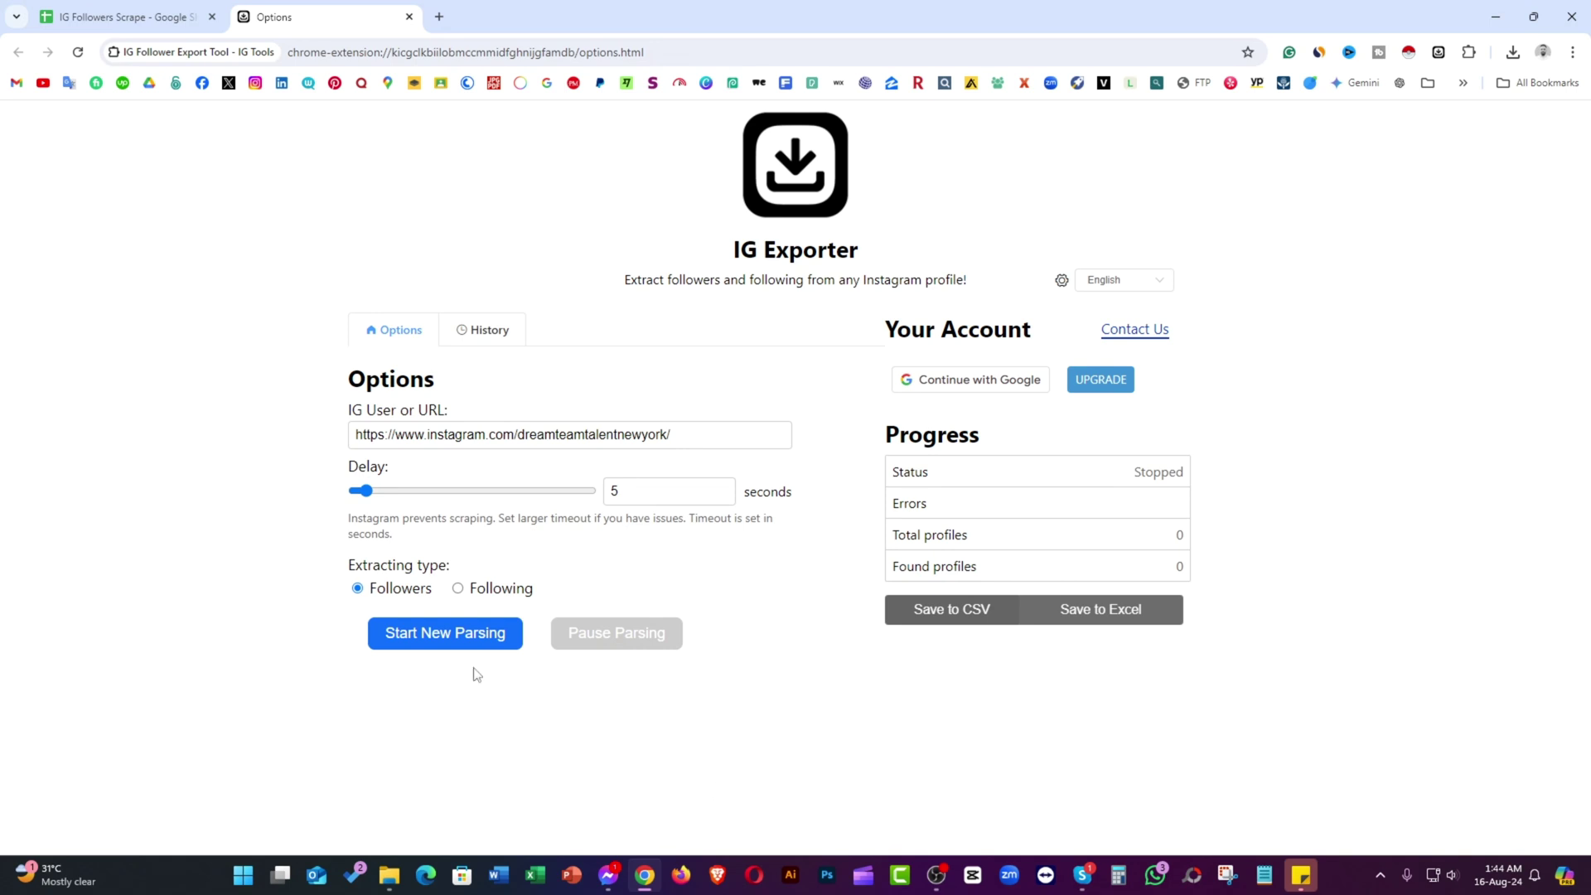
{"action": "left_click", "coordinate": [468, 641]}
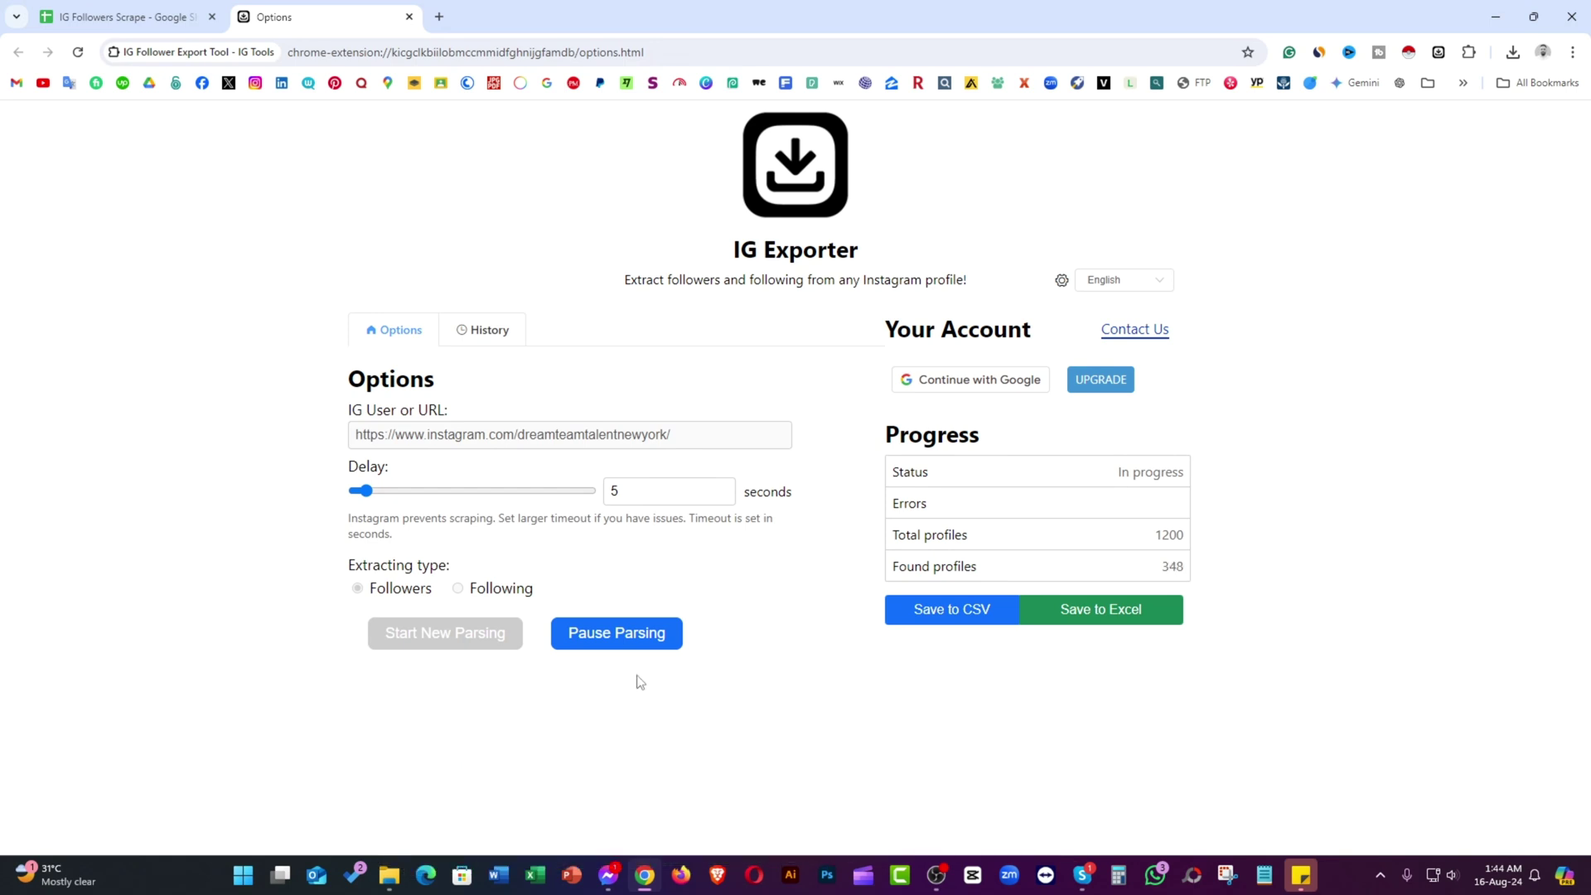
{"action": "left_click", "coordinate": [633, 641]}
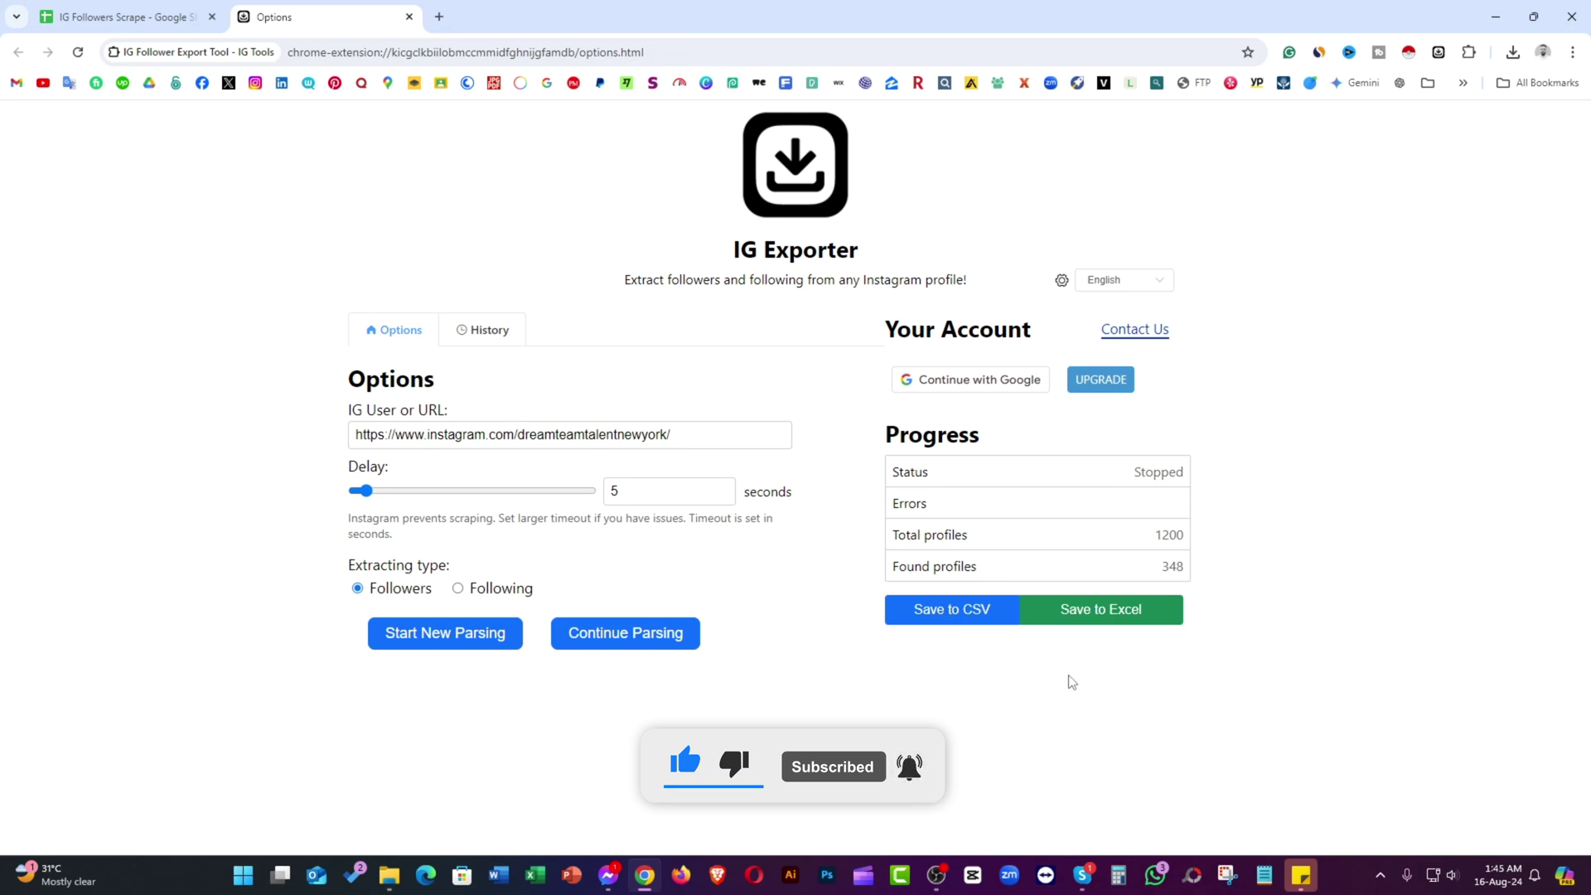
Export the 348 profiles with Save to Excel and open the downloaded .xlsx file.
{"action": "left_click", "coordinate": [1113, 631]}
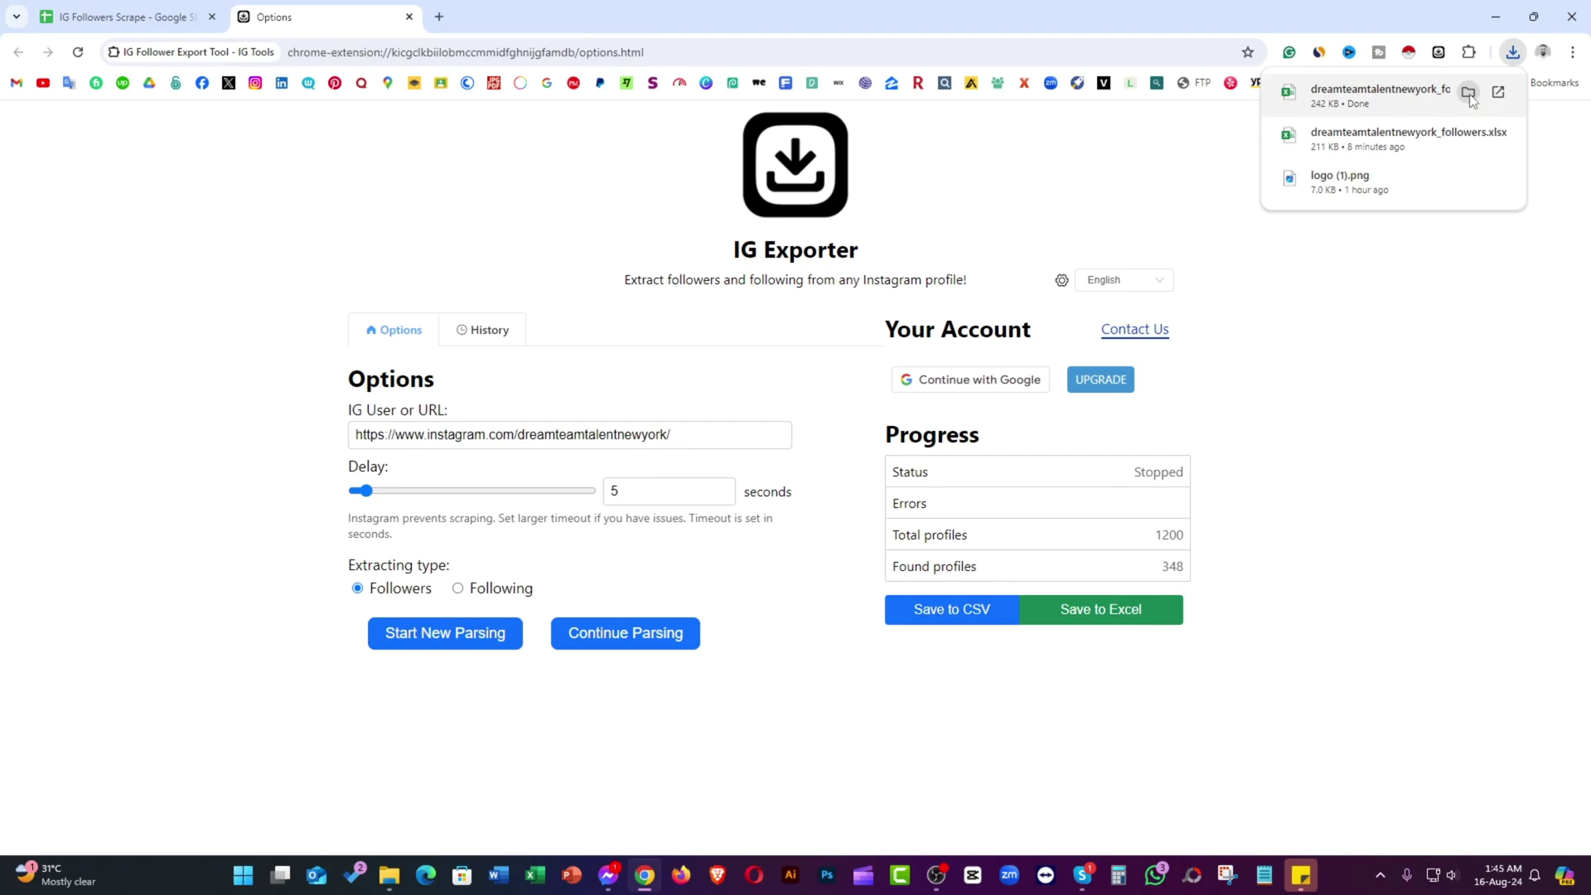
{"action": "left_click", "coordinate": [1467, 95]}
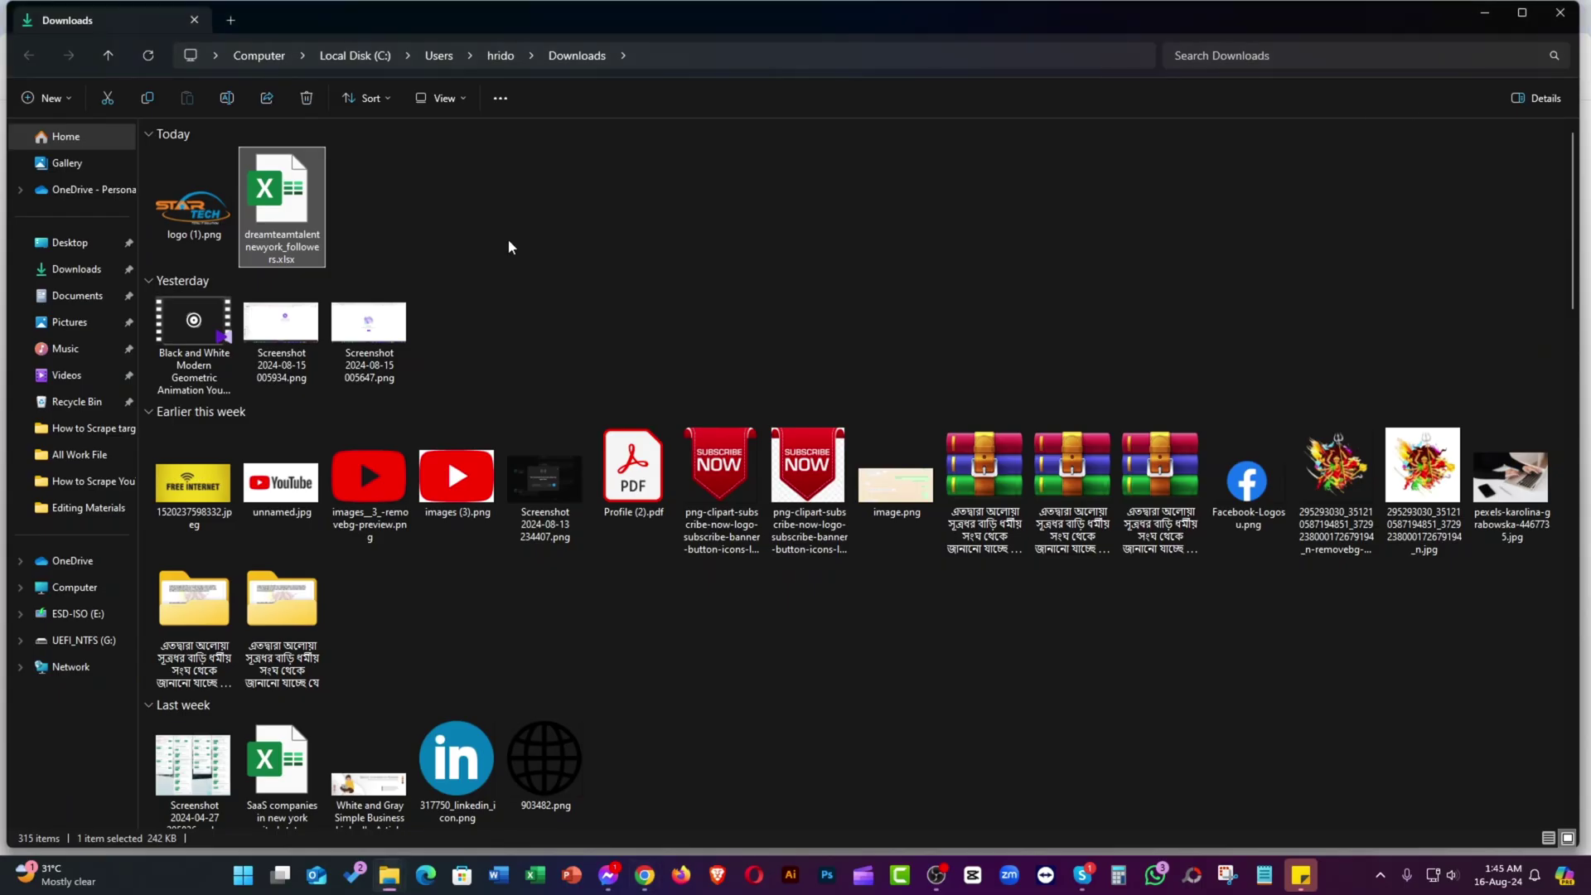
{"action": "double_click", "coordinate": [304, 196]}
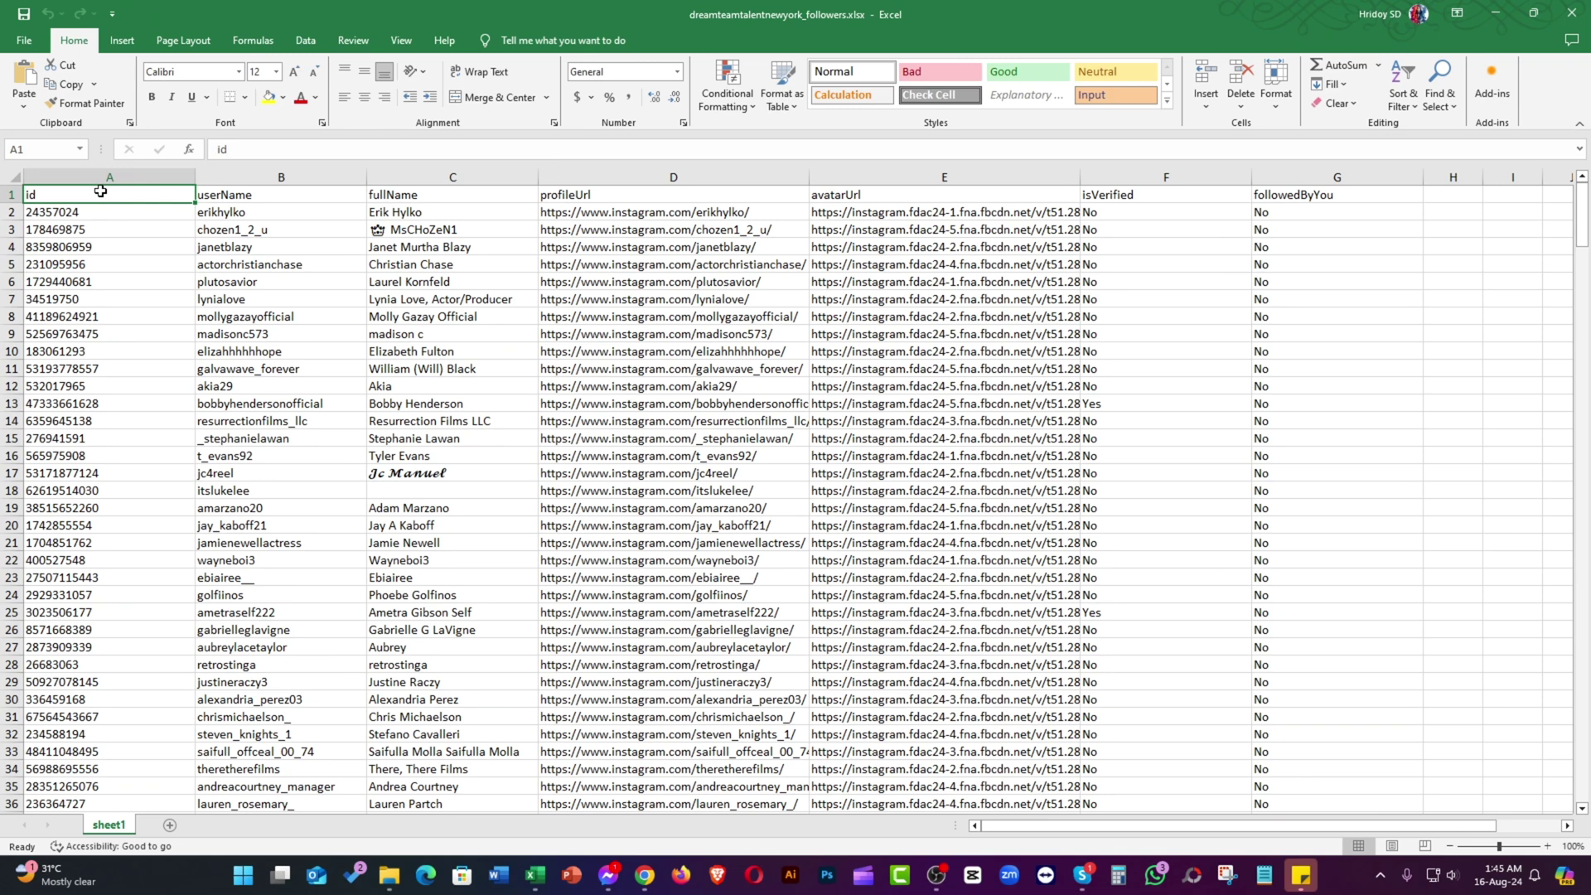
{"action": "left_click", "coordinate": [270, 193]}
{"action": "left_click", "coordinate": [432, 193]}
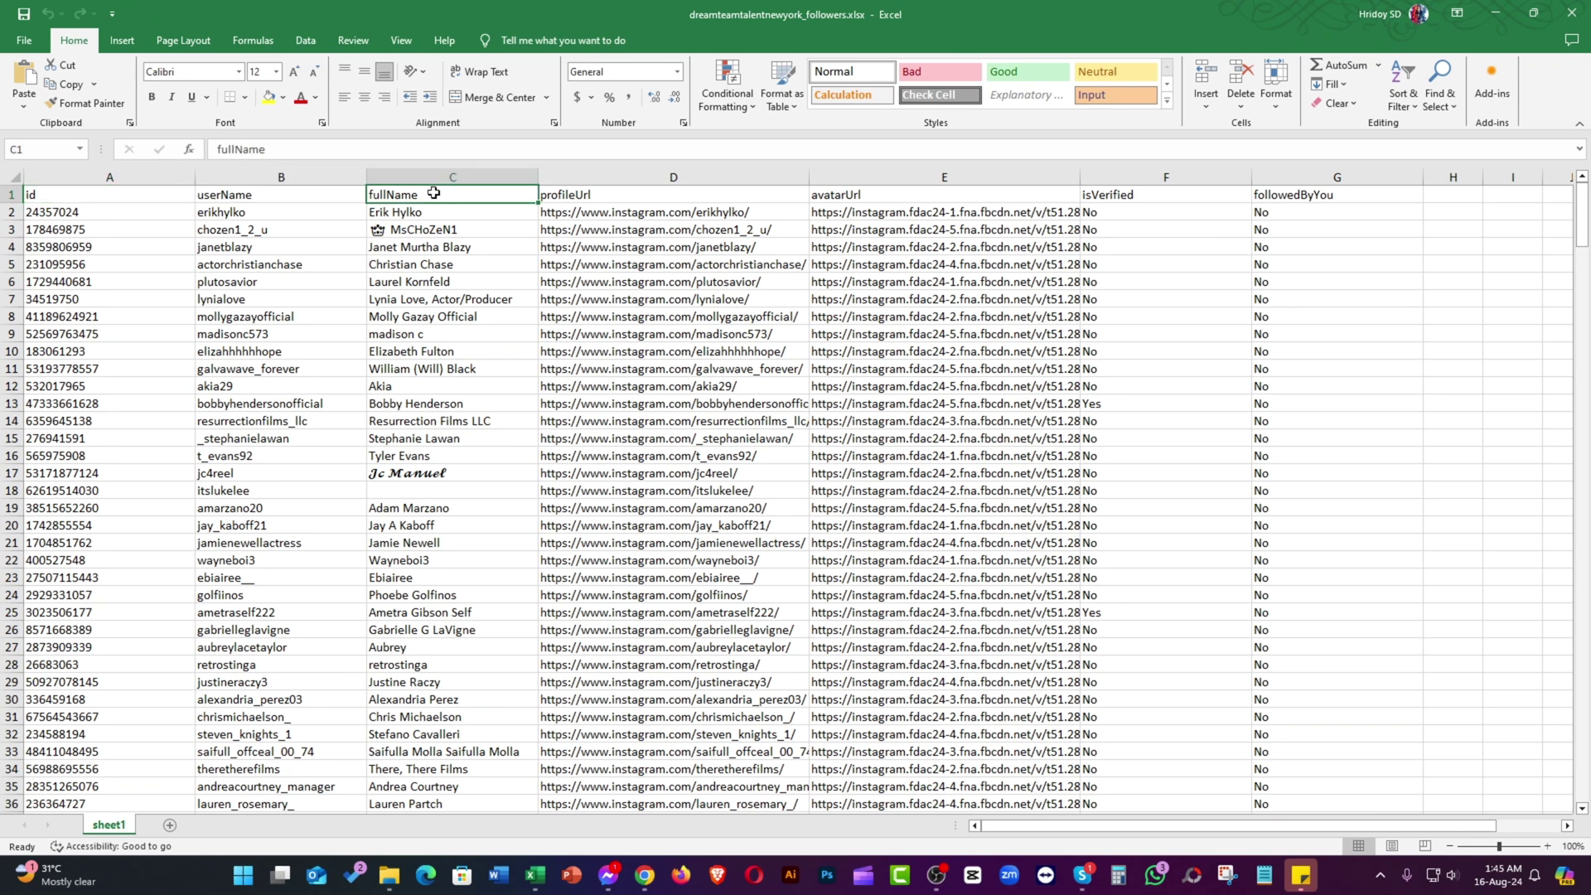
{"action": "left_click", "coordinate": [609, 199]}
{"action": "left_click", "coordinate": [637, 259]}
{"action": "left_click", "coordinate": [909, 192]}
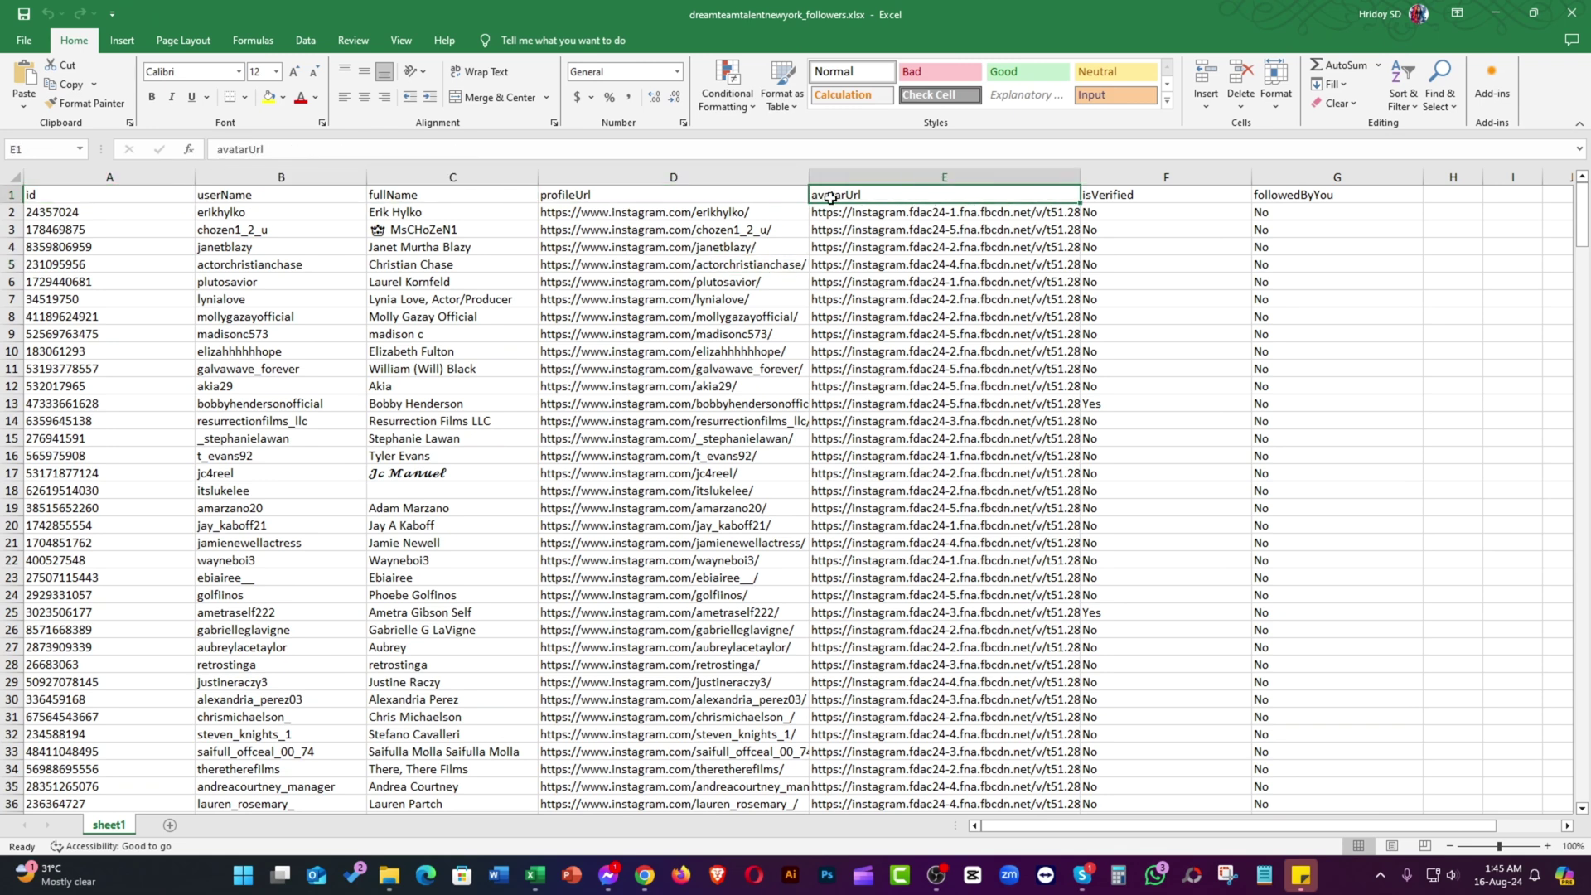
{"action": "left_click", "coordinate": [913, 229]}
{"action": "left_click", "coordinate": [926, 312]}
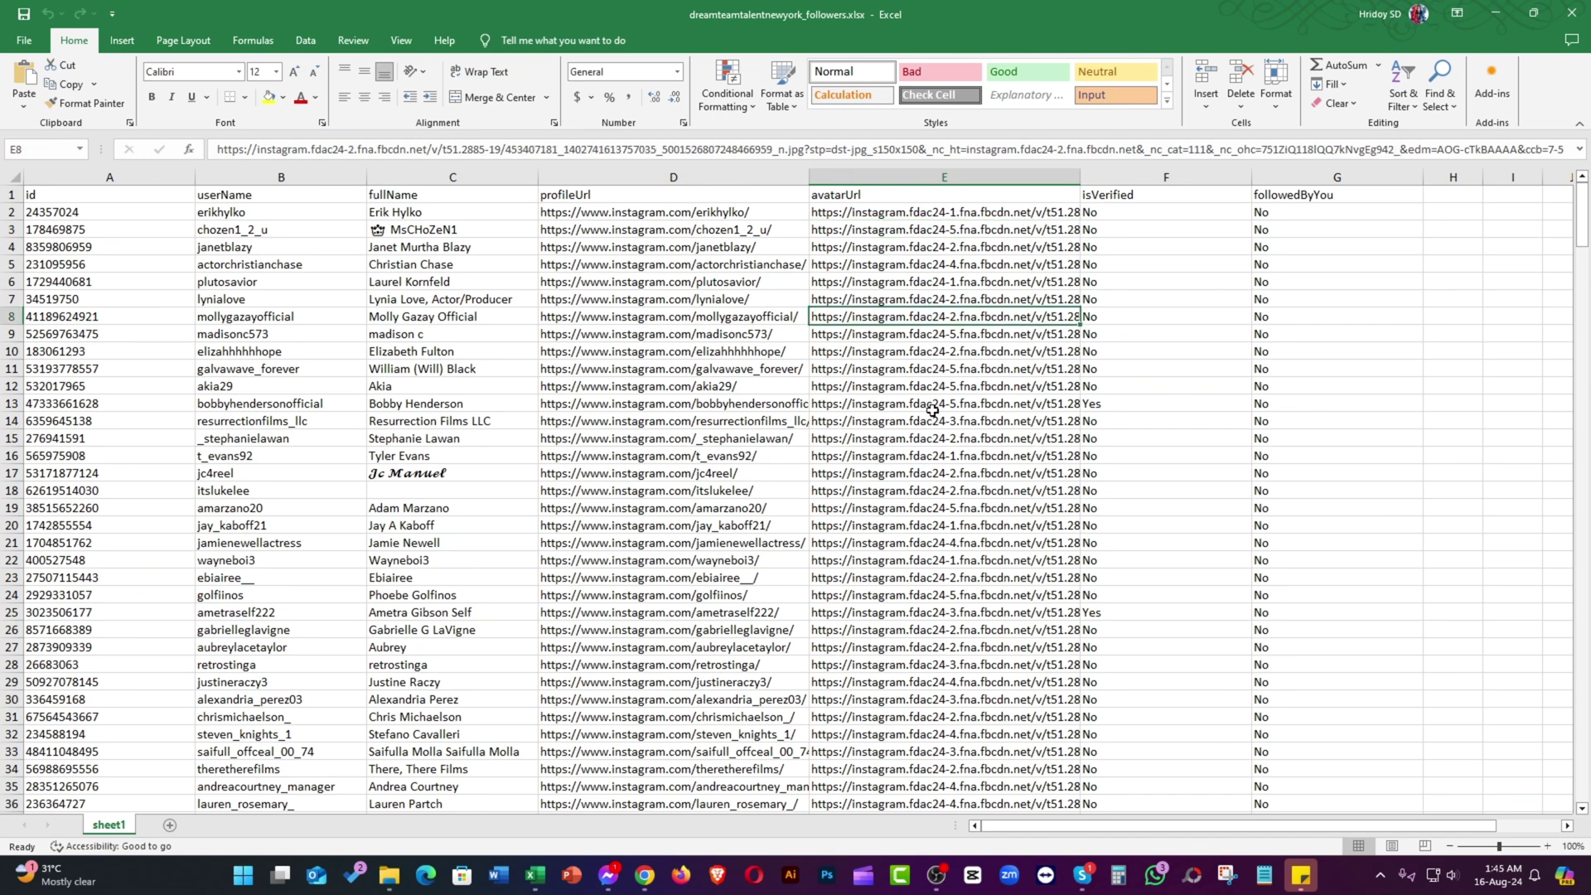
{"action": "left_click", "coordinate": [933, 408]}
{"action": "scroll", "coordinate": [933, 407], "scroll_direction": "down", "scroll_amount": 1}
{"action": "scroll", "coordinate": [797, 385], "scroll_direction": "up", "scroll_amount": 1}
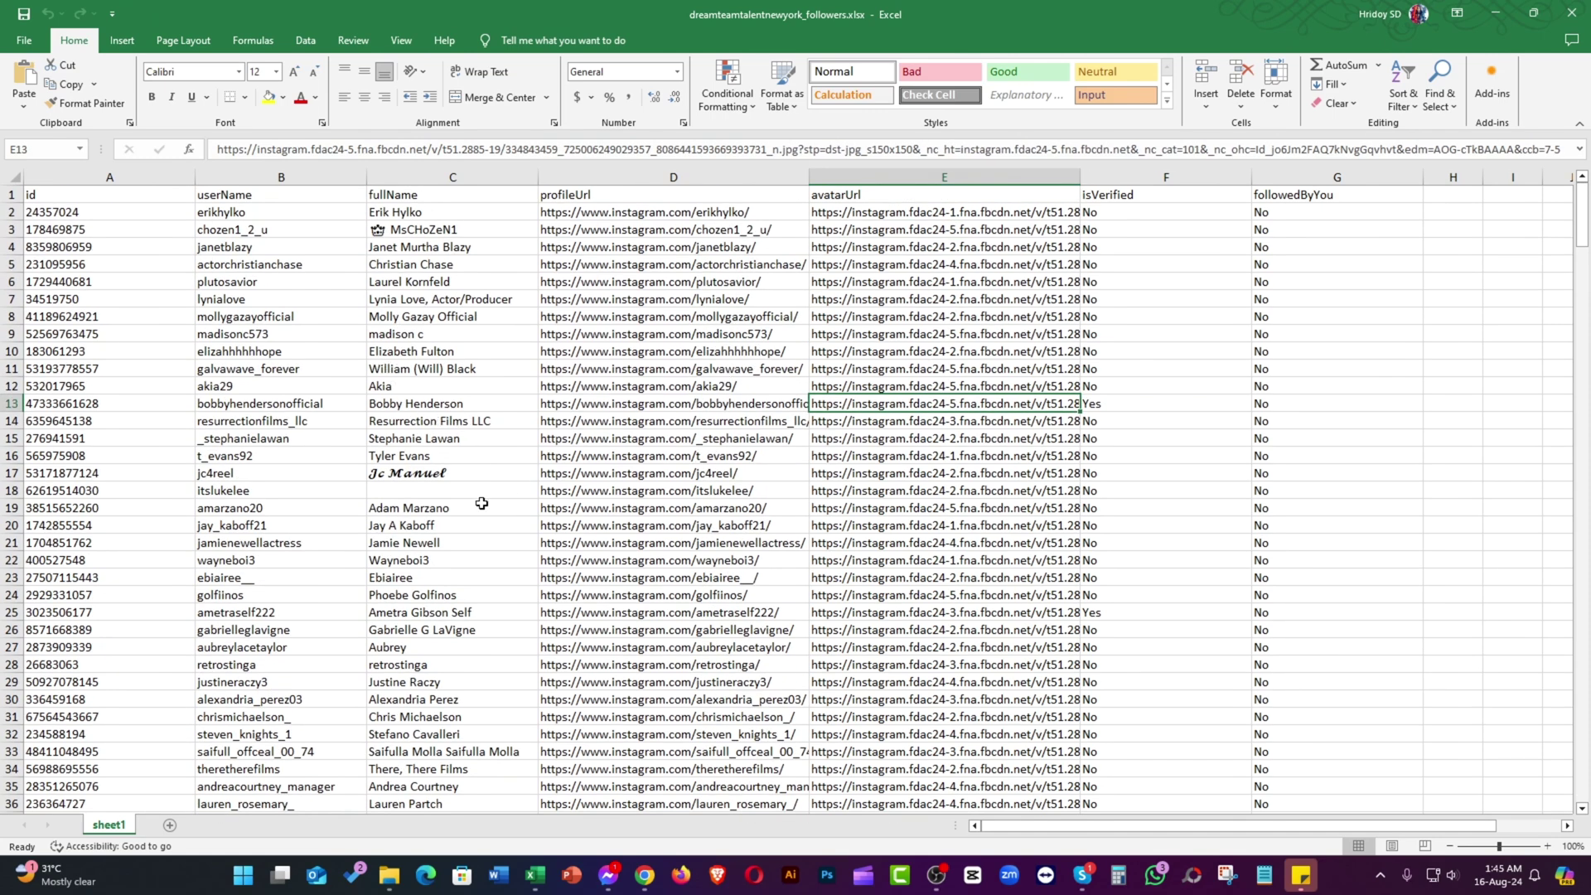
{"action": "scroll", "coordinate": [480, 503], "scroll_direction": "down", "scroll_amount": 3}
{"action": "scroll", "coordinate": [480, 503], "scroll_direction": "down", "scroll_amount": 2}
{"action": "scroll", "coordinate": [423, 375], "scroll_direction": "up", "scroll_amount": 5}
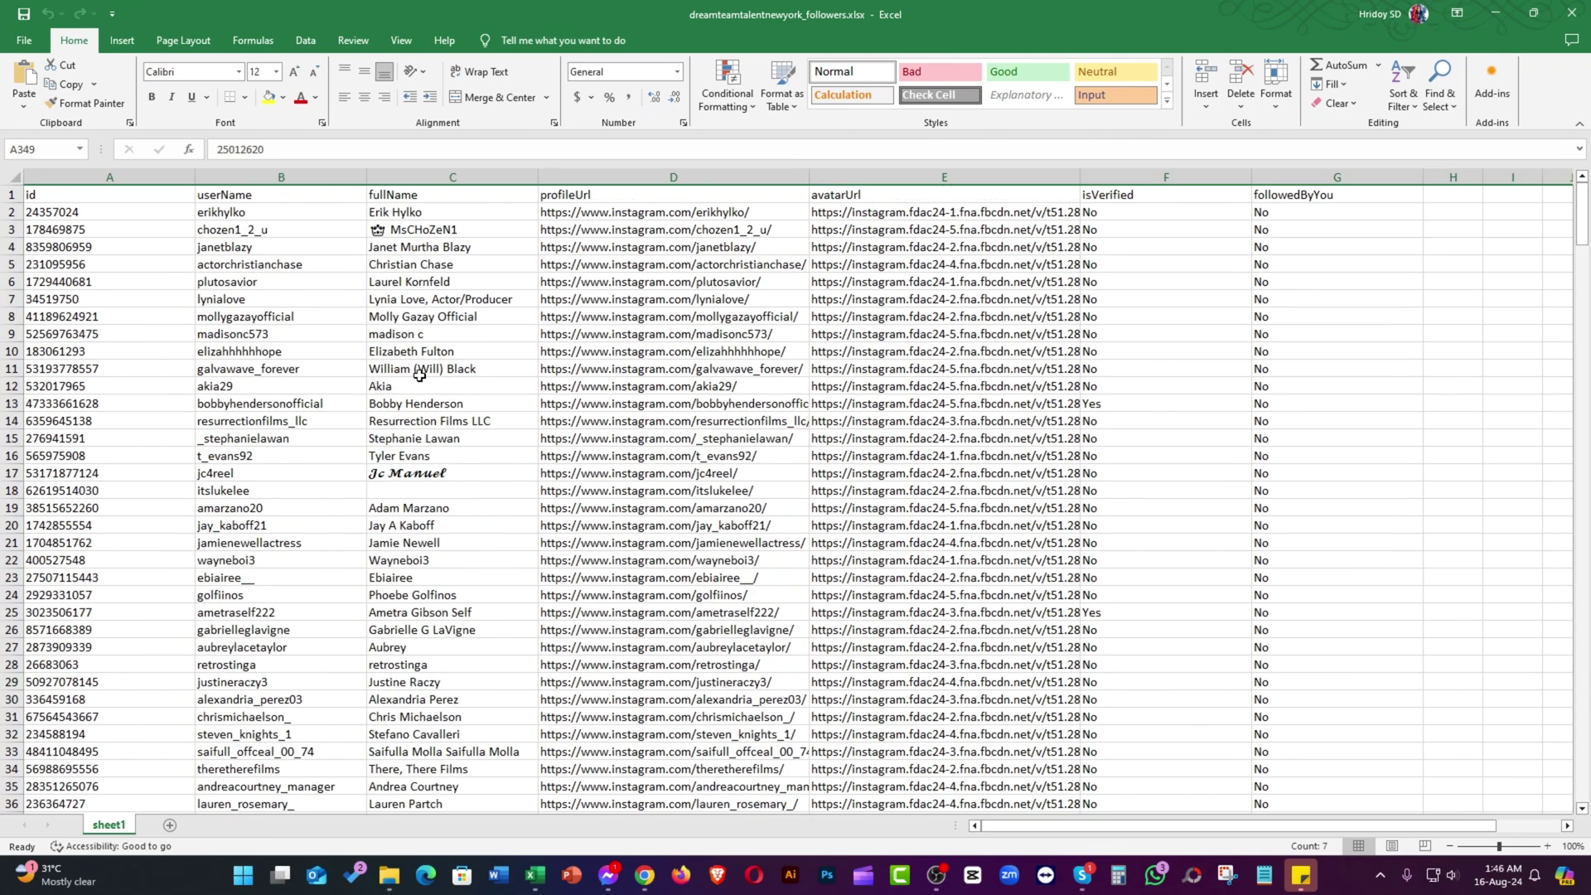
{"action": "left_click", "coordinate": [943, 178]}
{"action": "scroll", "coordinate": [590, 435], "scroll_direction": "down", "scroll_amount": 10}
{"action": "scroll", "coordinate": [589, 435], "scroll_direction": "down", "scroll_amount": 13}
{"action": "scroll", "coordinate": [590, 435], "scroll_direction": "down", "scroll_amount": 13}
{"action": "scroll", "coordinate": [590, 436], "scroll_direction": "down", "scroll_amount": 13}
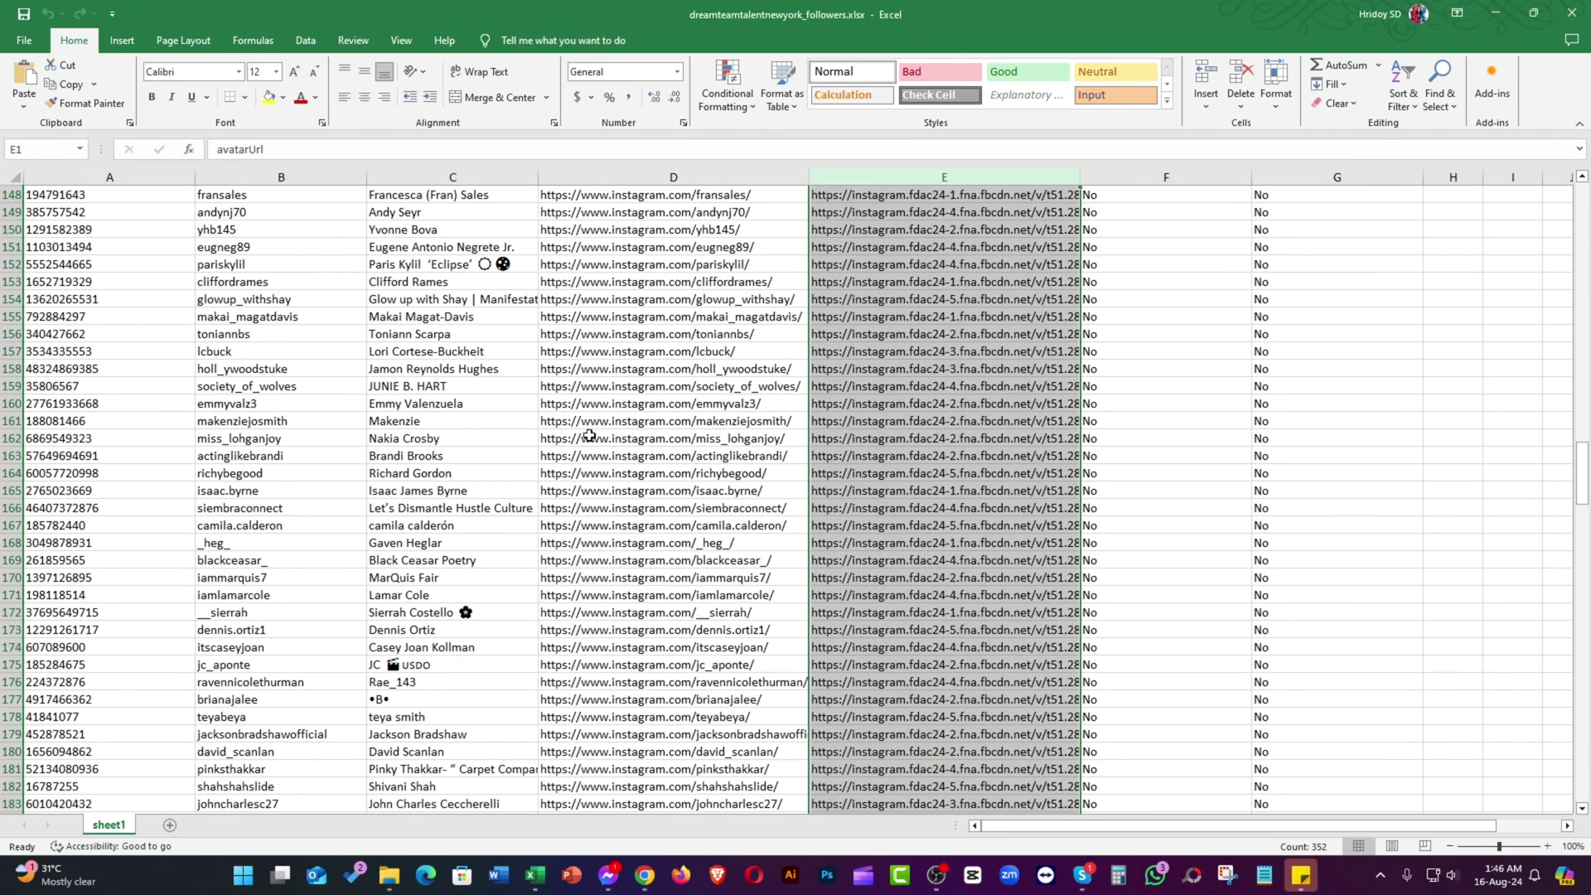
{"action": "scroll", "coordinate": [589, 435], "scroll_direction": "down", "scroll_amount": 20}
{"action": "scroll", "coordinate": [589, 435], "scroll_direction": "down", "scroll_amount": 20}
{"action": "scroll", "coordinate": [590, 436], "scroll_direction": "down", "scroll_amount": 20}
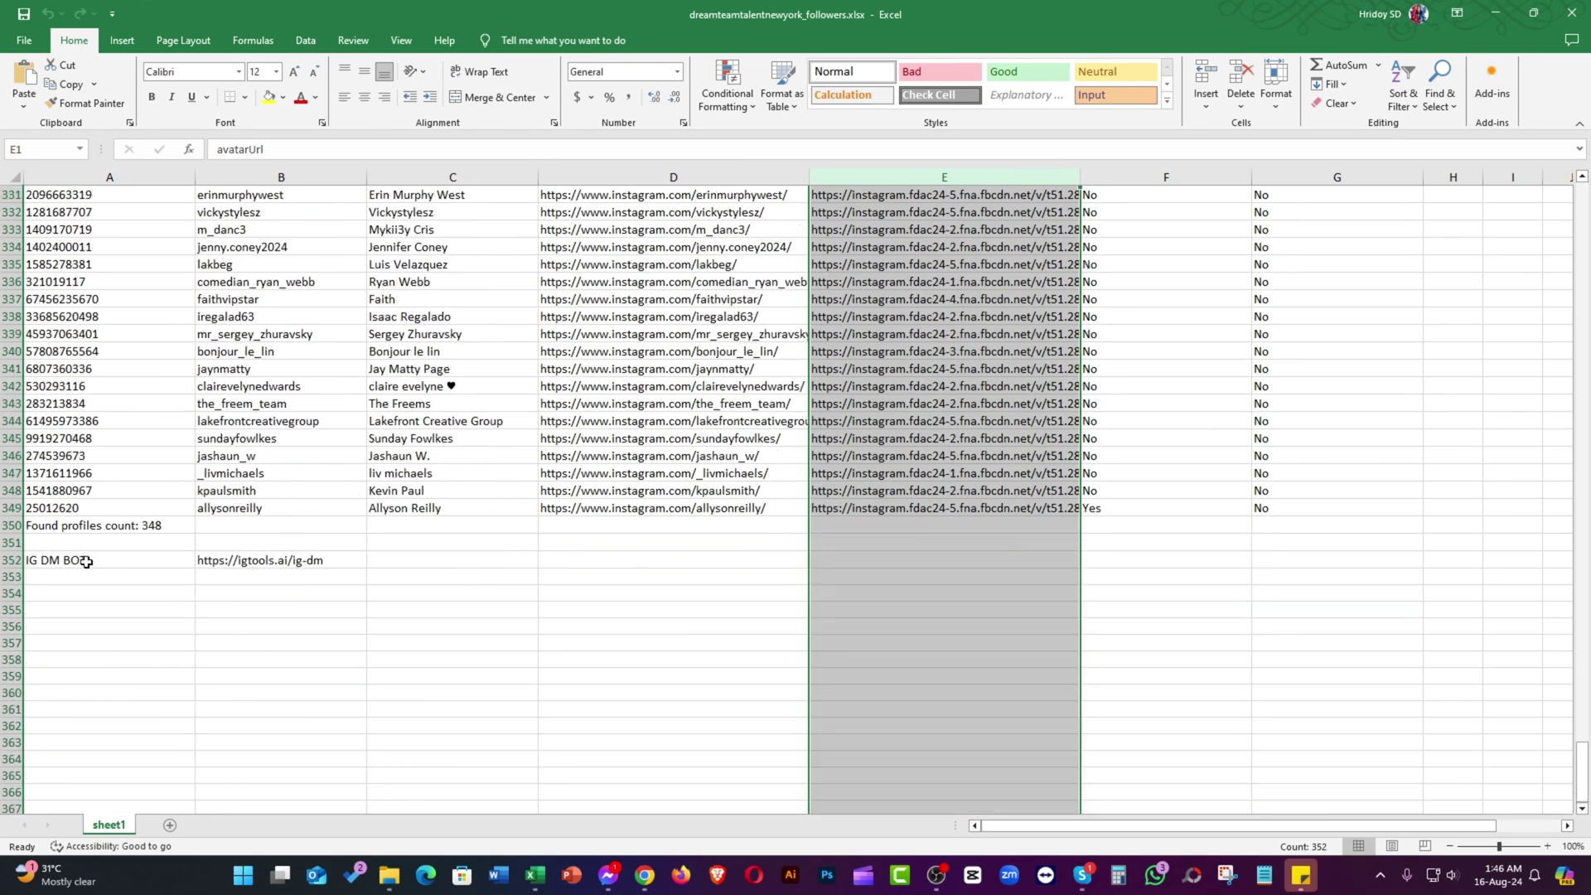
{"action": "left_click", "coordinate": [10, 509]}
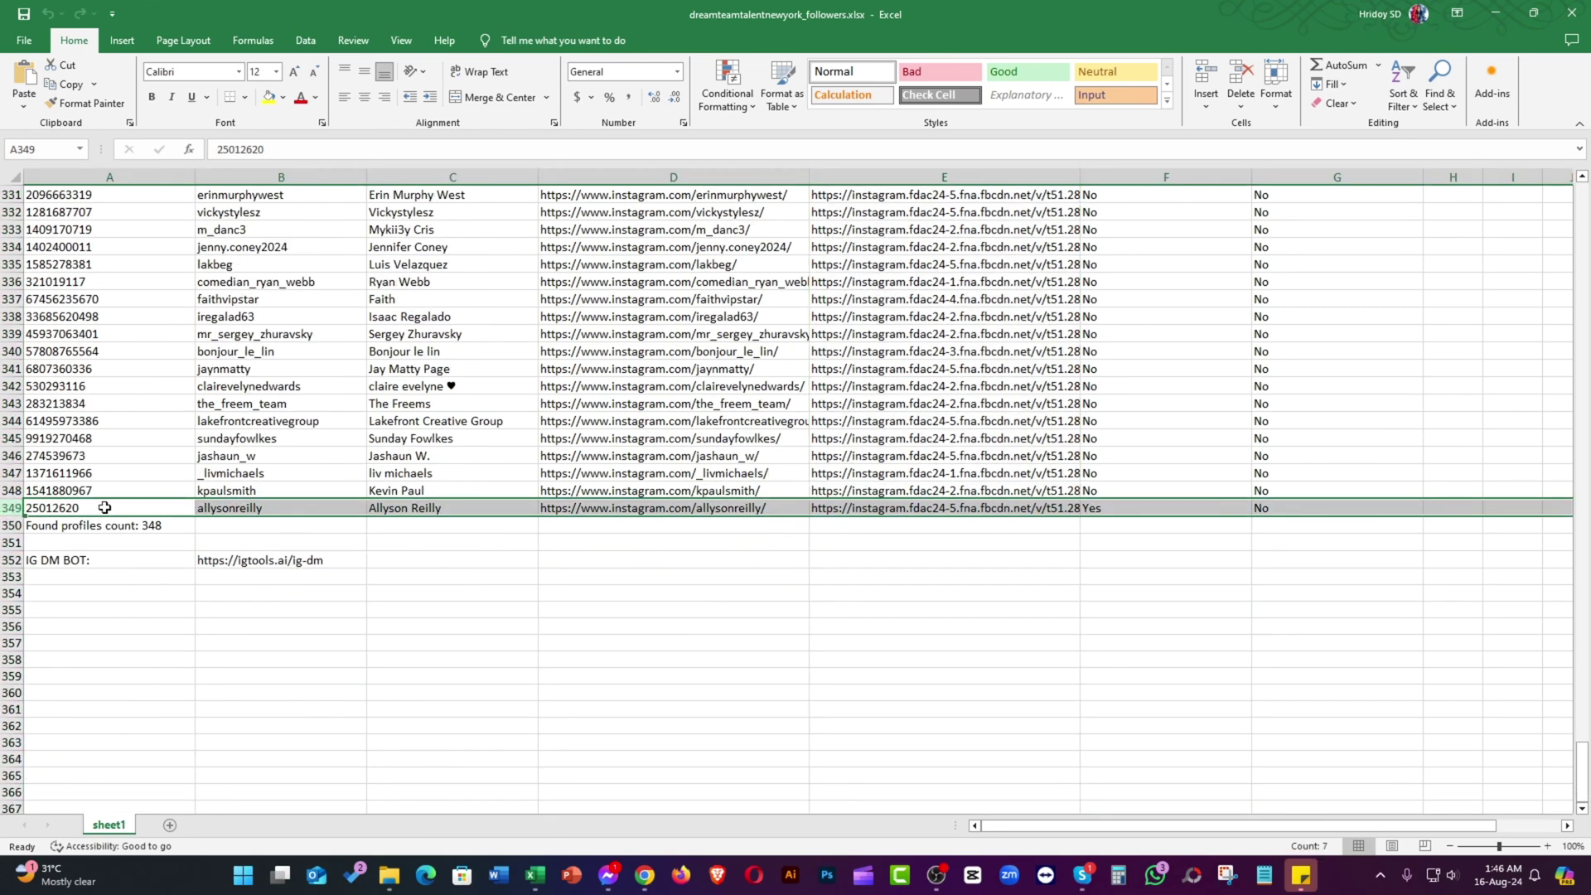
{"action": "scroll", "coordinate": [745, 627], "scroll_direction": "up", "scroll_amount": 20}
{"action": "scroll", "coordinate": [1583, 304], "scroll_direction": "up", "scroll_amount": 20}
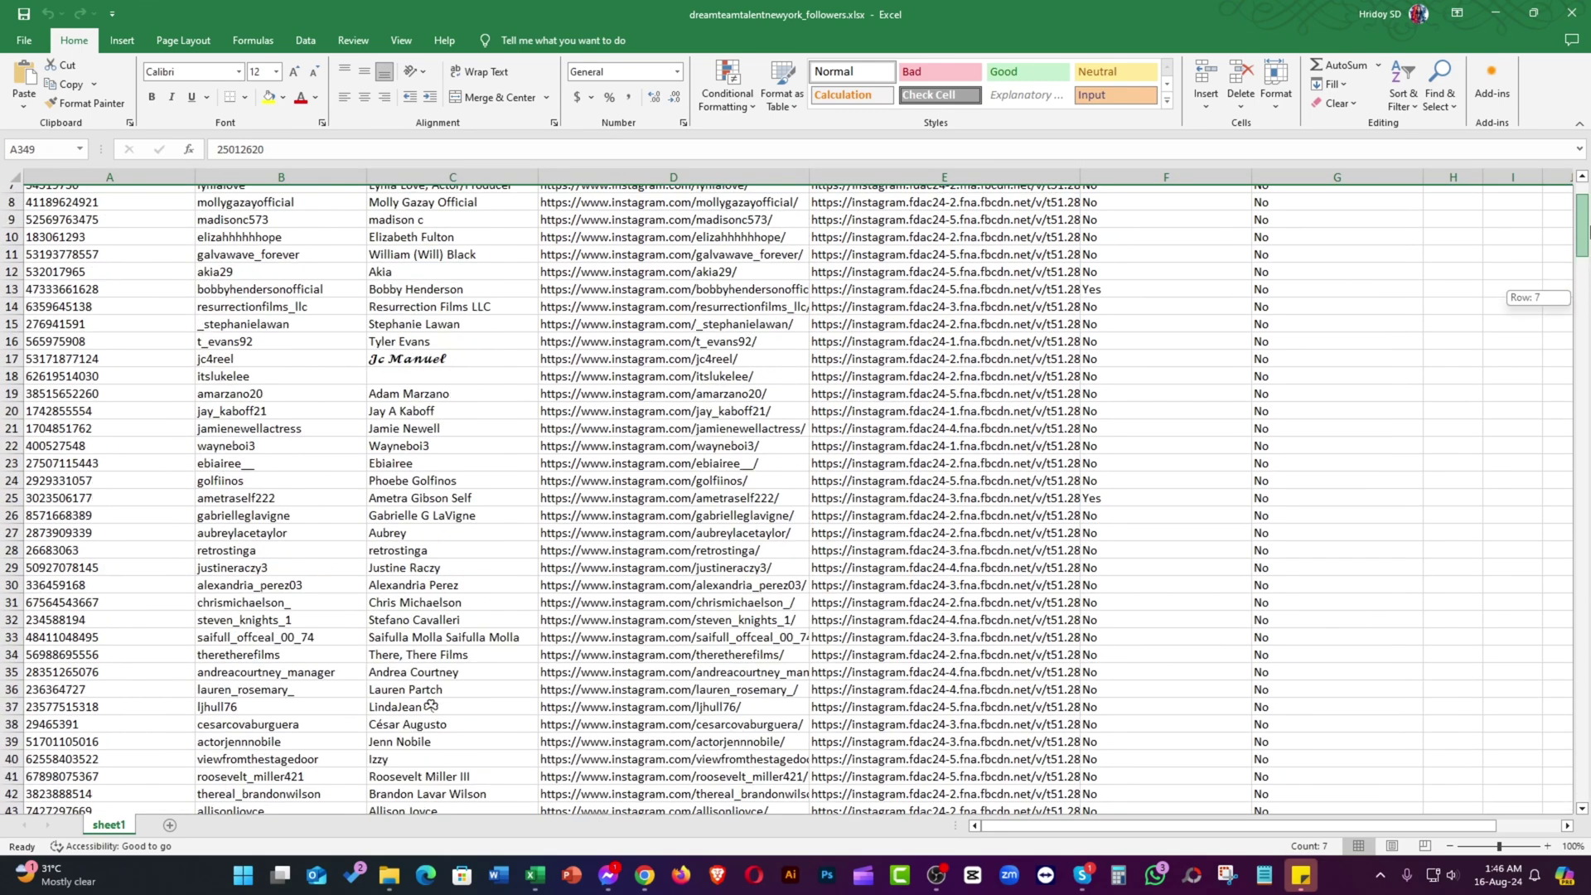
{"action": "left_click_drag", "start_coordinate": [1582, 303], "coordinate": [1582, 233]}
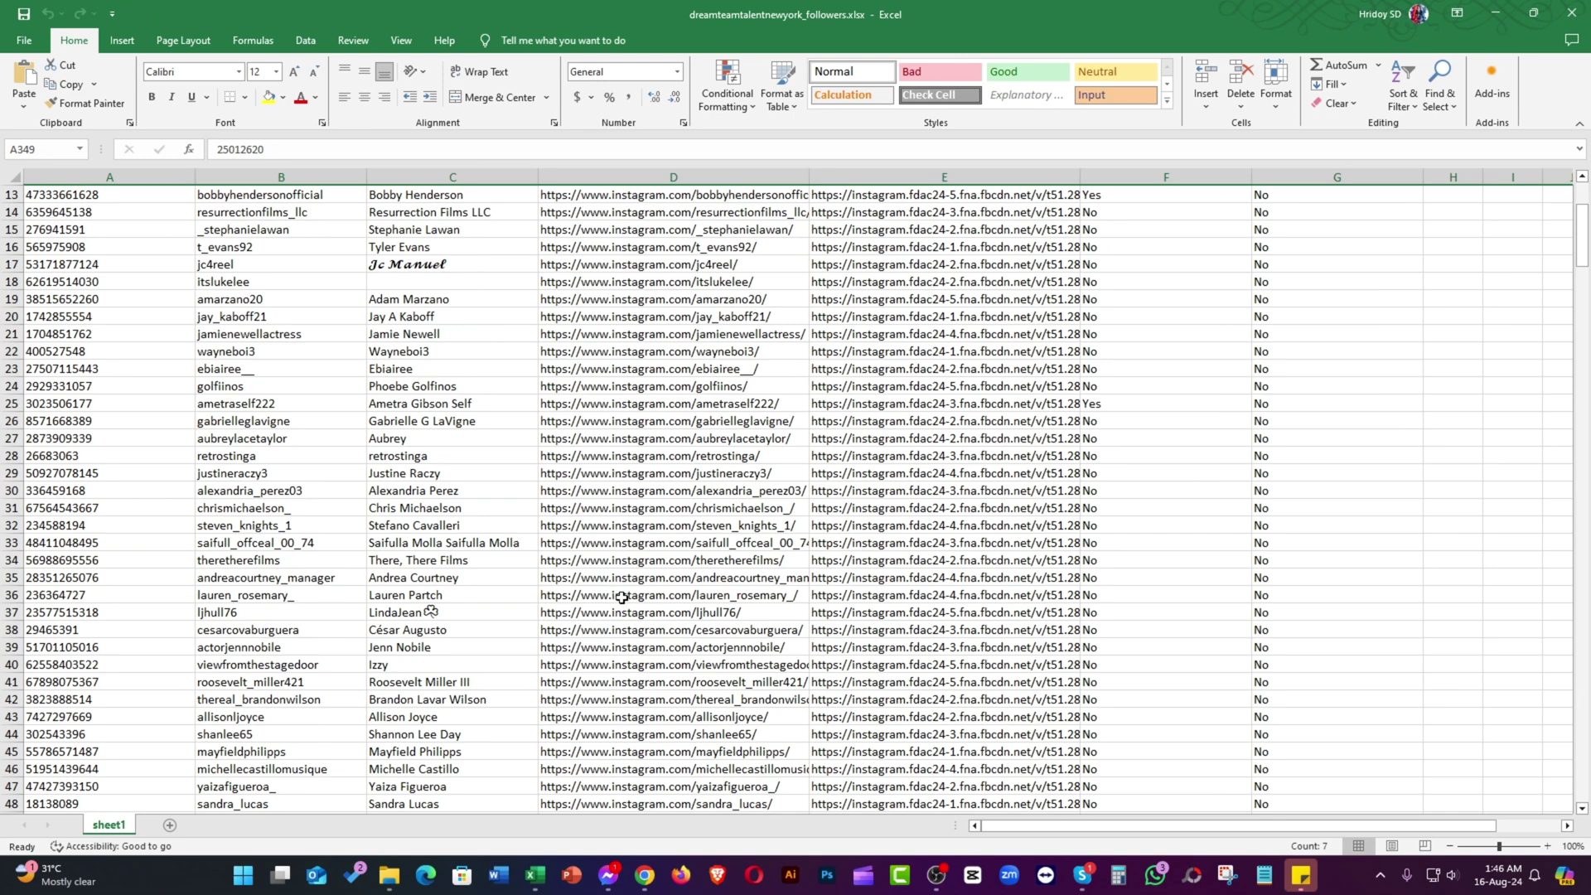